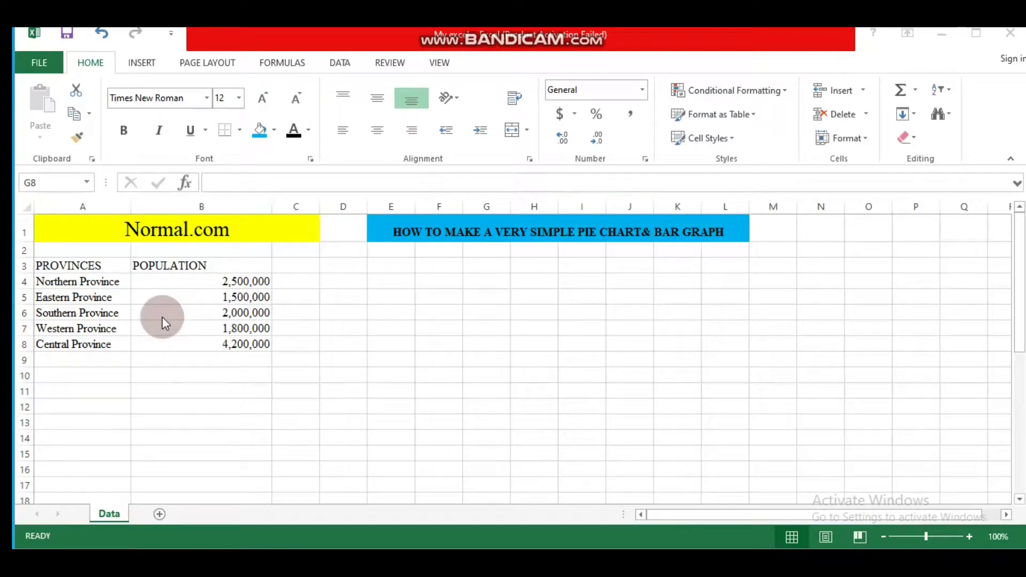
Select the PROVINCES and POPULATION table, headers included, across A3:B8.
double_click(53, 266)
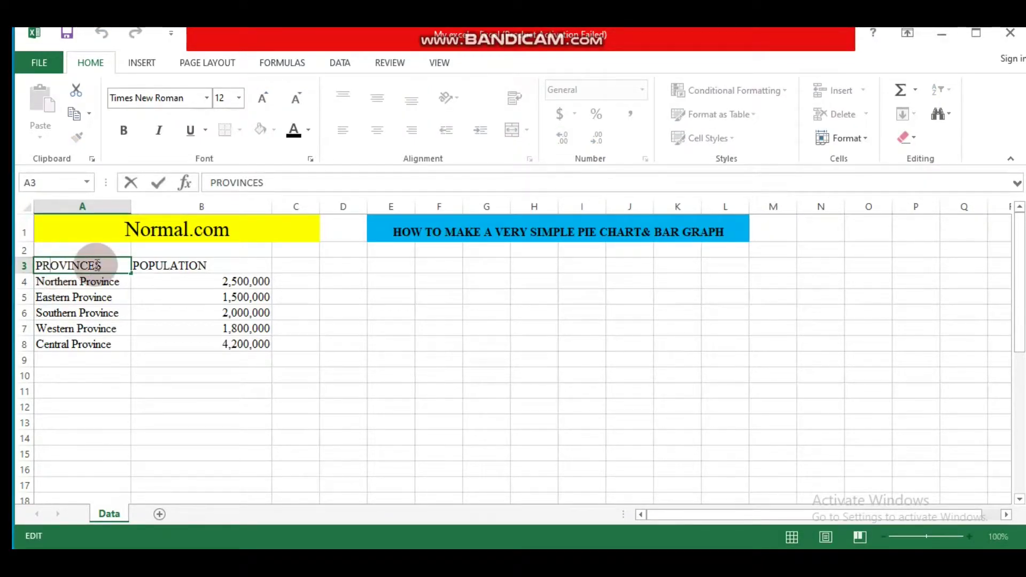
left_click(126, 278)
left_click(108, 266)
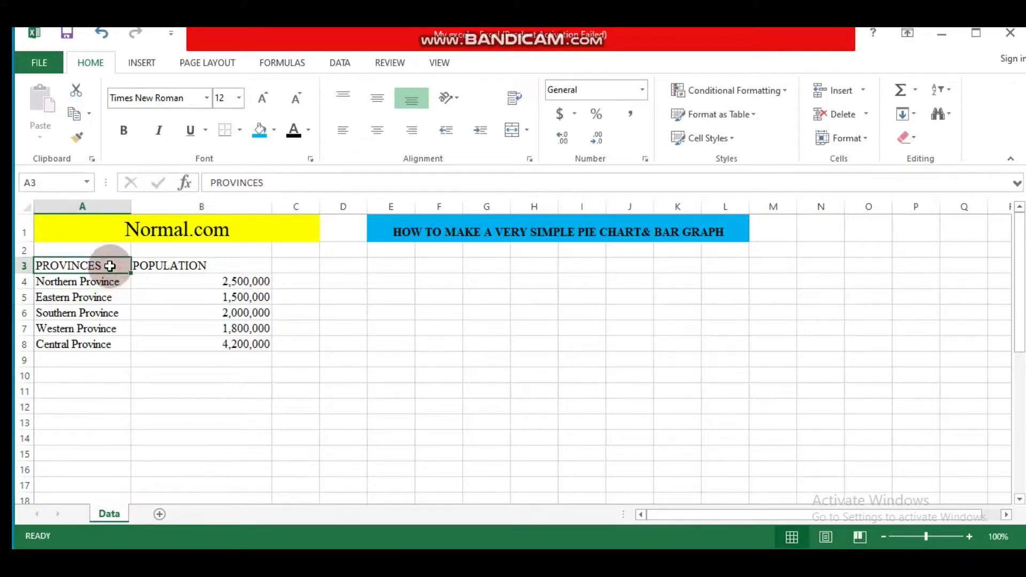
left_click_drag(110, 265, 183, 344)
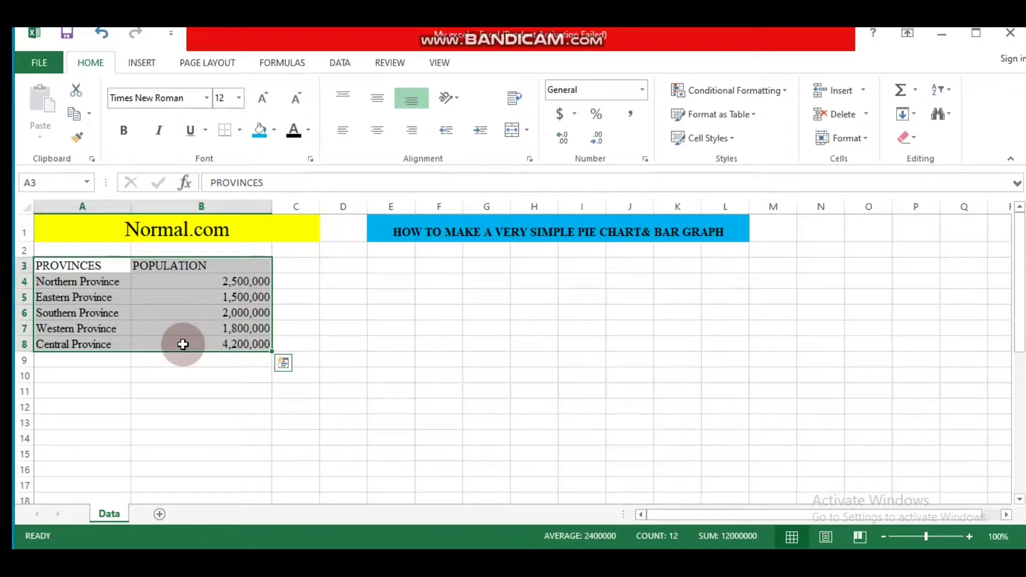
Insert a 2-D pie chart of the five provinces' populations.
left_click(142, 60)
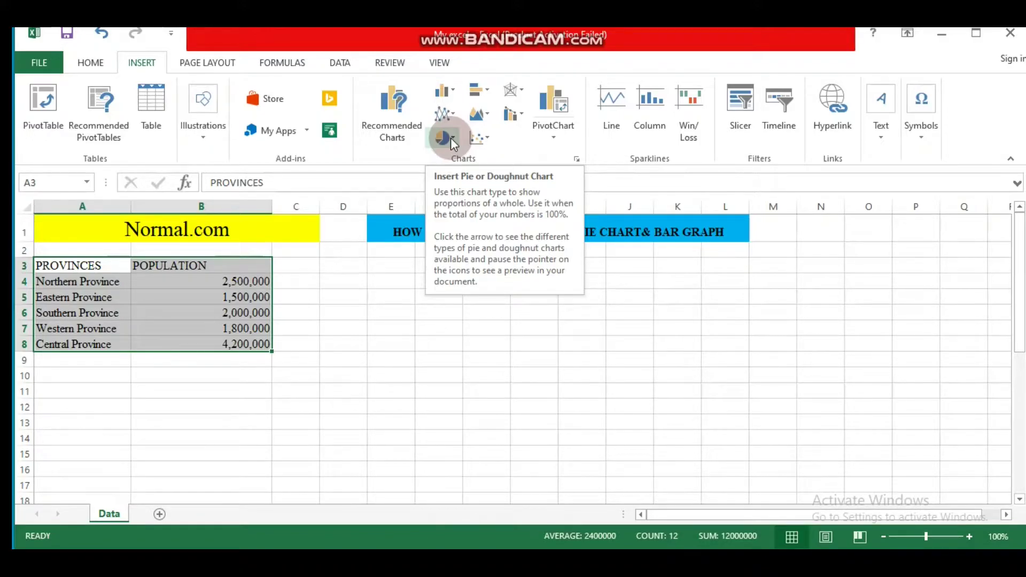
left_click(451, 137)
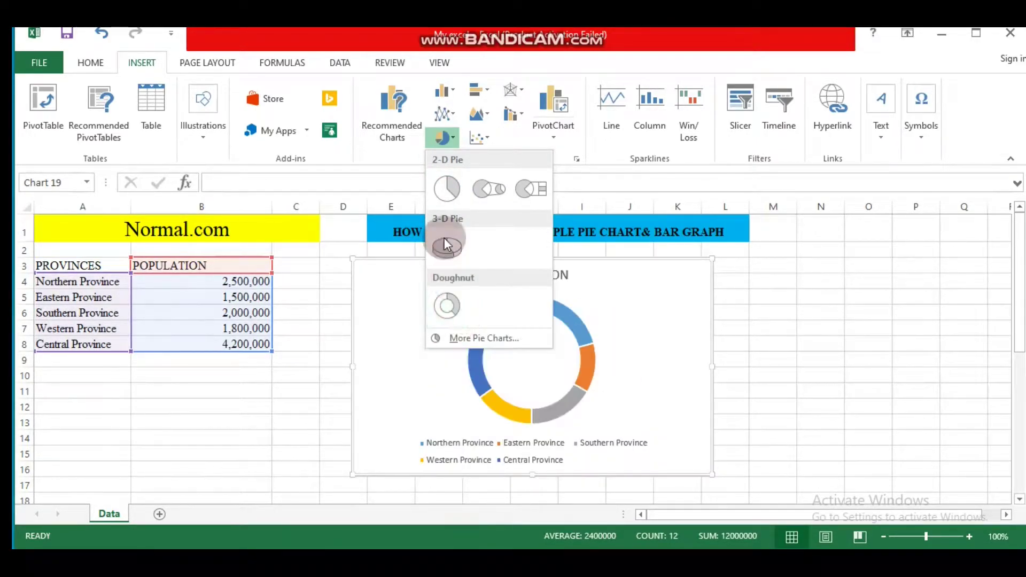
left_click(445, 187)
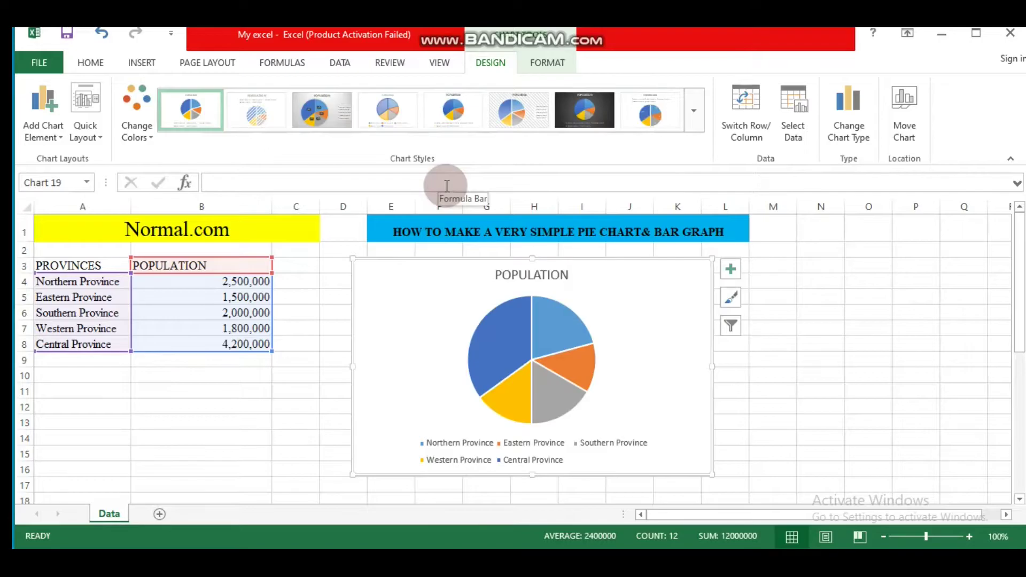
left_click(315, 419)
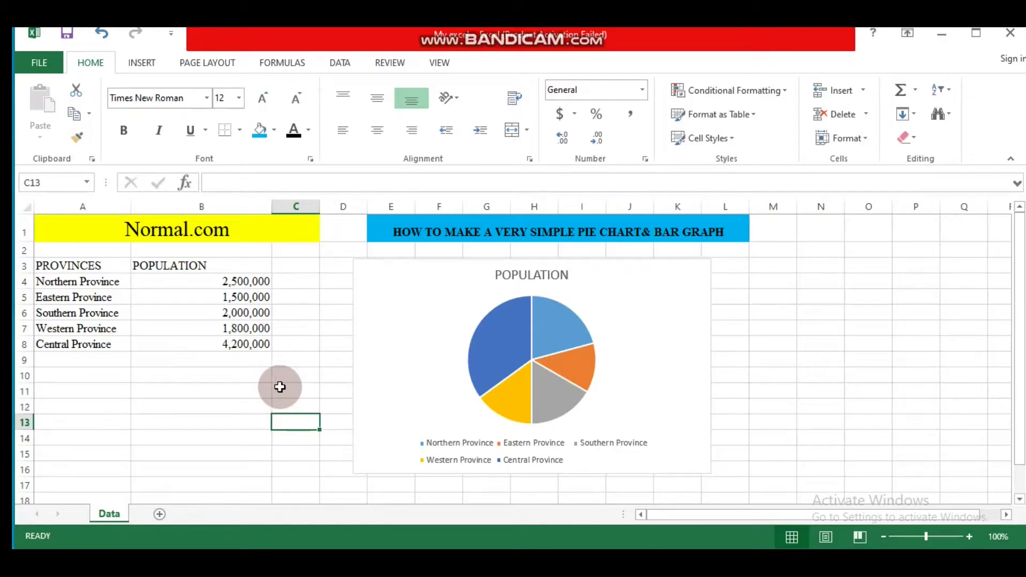
left_click(387, 340)
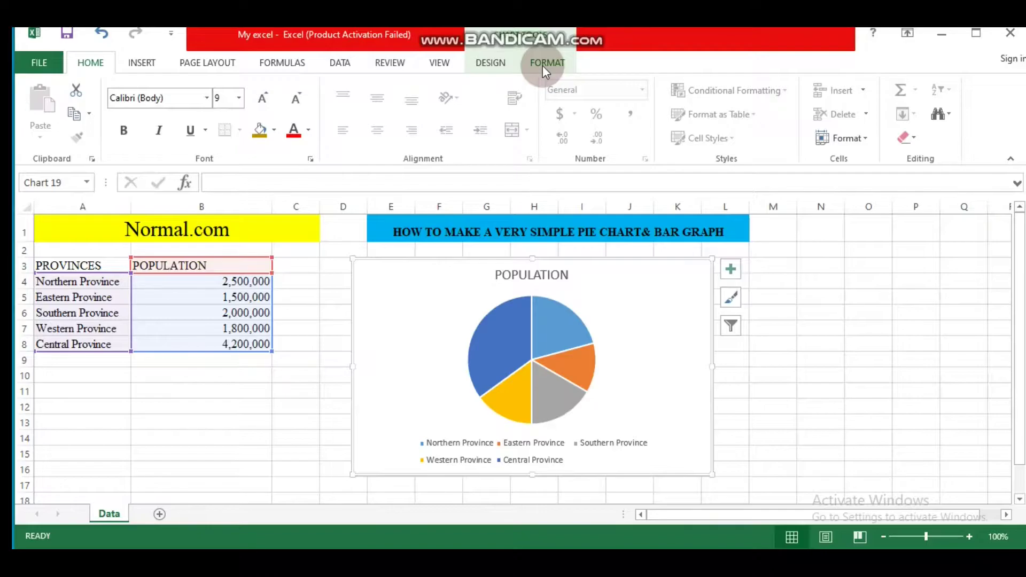
Apply Chart Style 3 to the pie chart for slice percentages and a right-side legend.
left_click(493, 63)
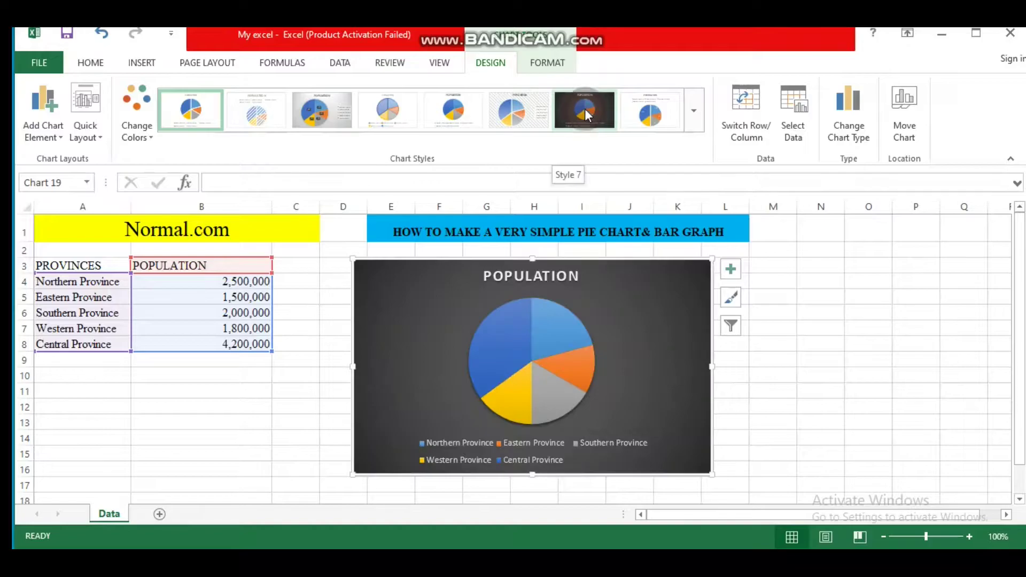
left_click(584, 108)
left_click(518, 107)
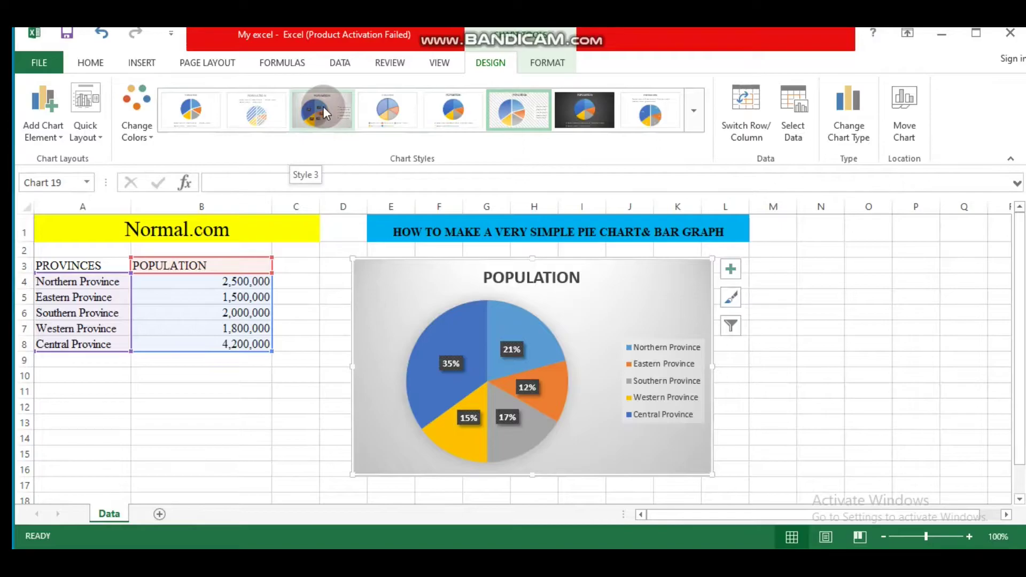
left_click(323, 107)
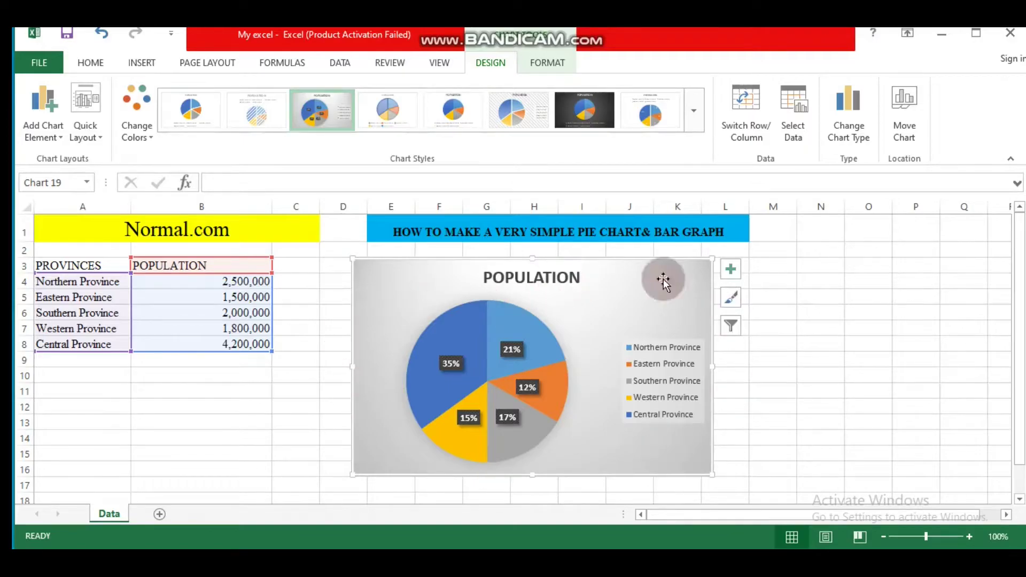
mouse_move(489, 346)
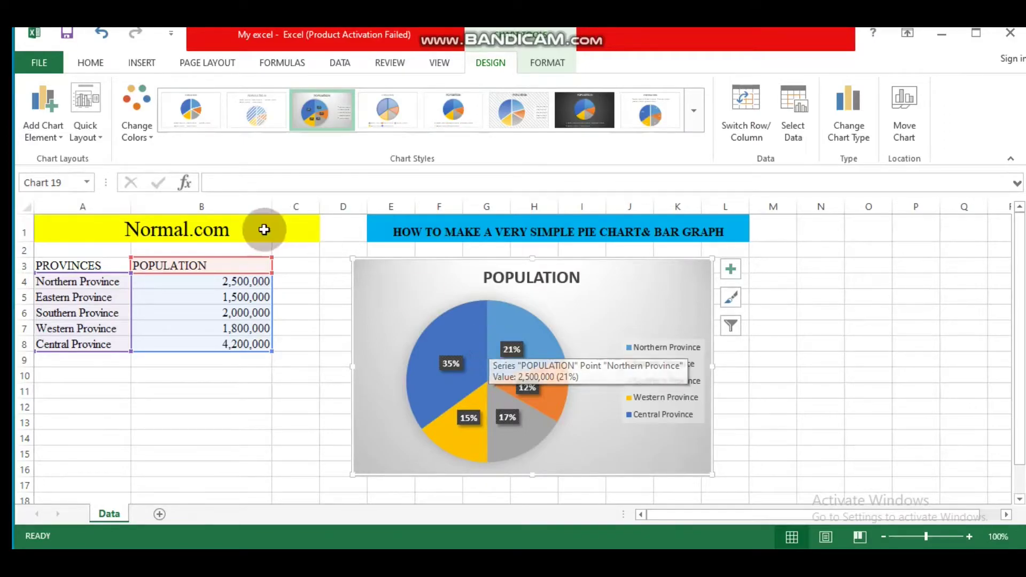
left_click(61, 138)
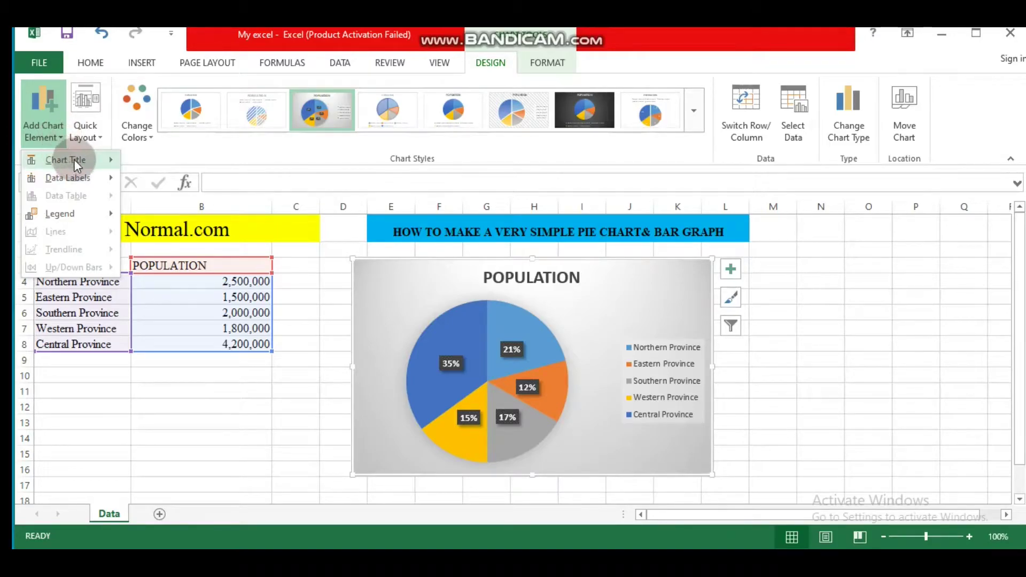
left_click(73, 160)
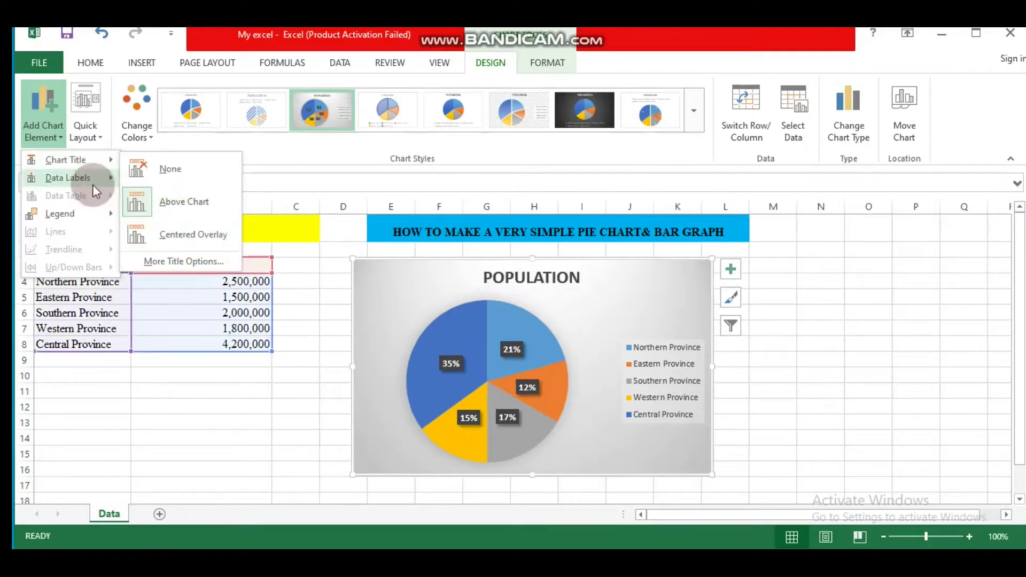
mouse_move(90, 181)
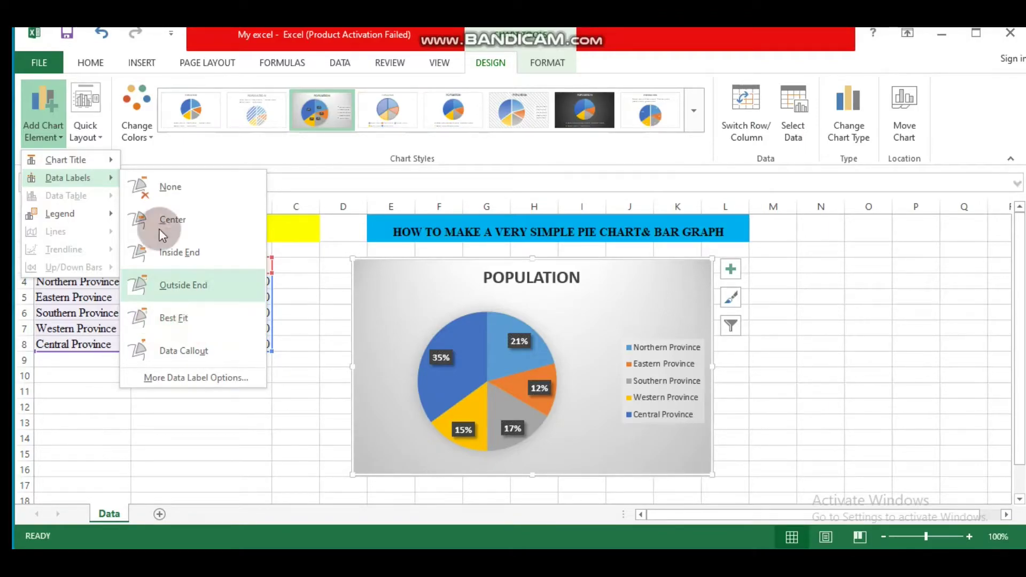
mouse_move(84, 213)
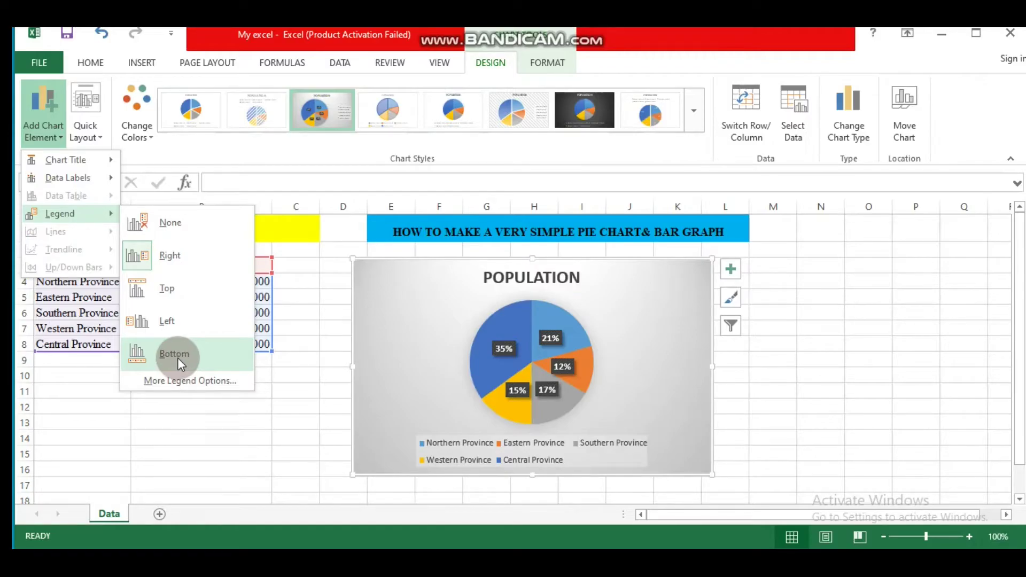
left_click(304, 348)
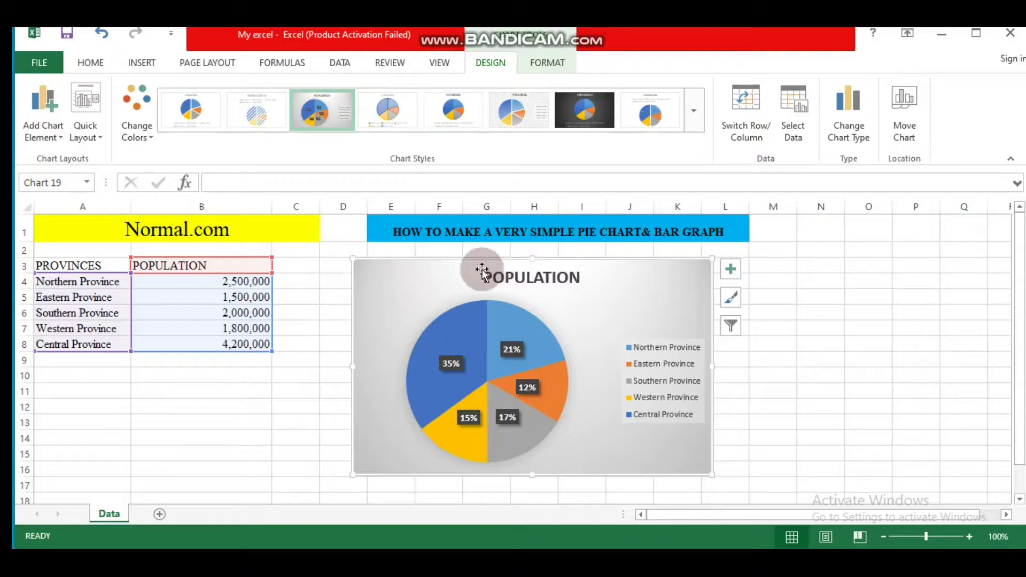
mouse_move(517, 327)
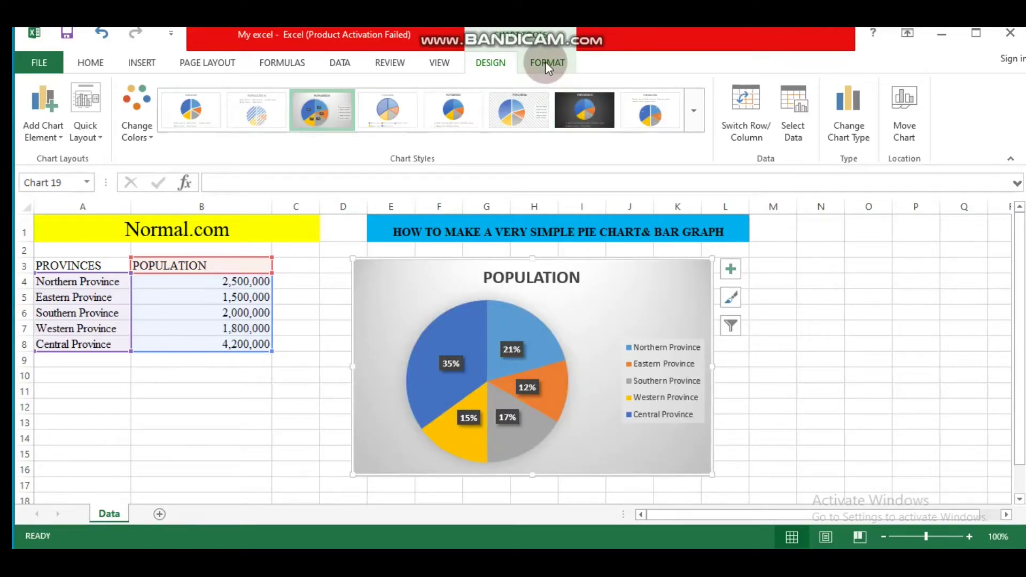
Fill the whole pie chart area with a green background.
left_click(546, 63)
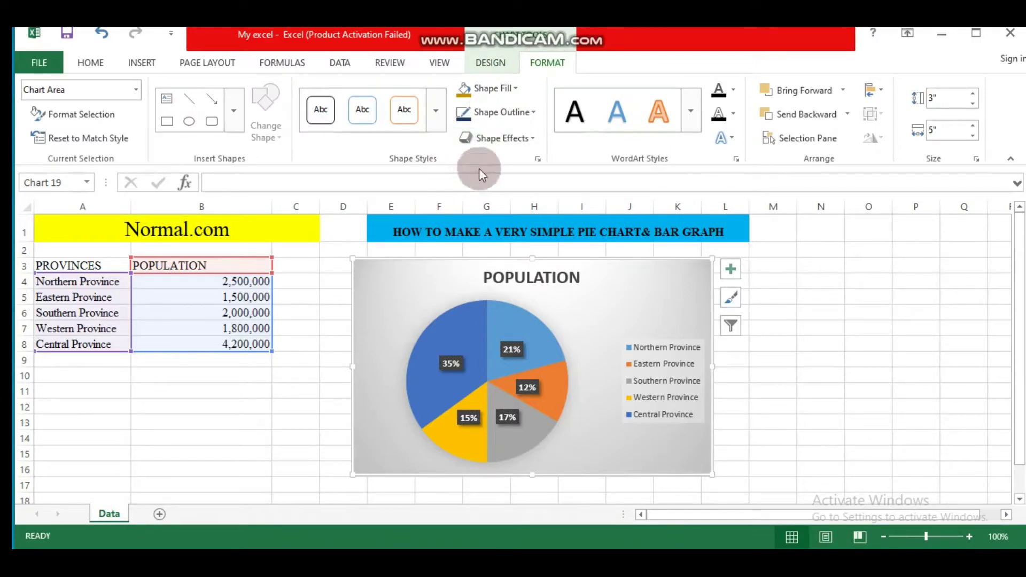
left_click(381, 284)
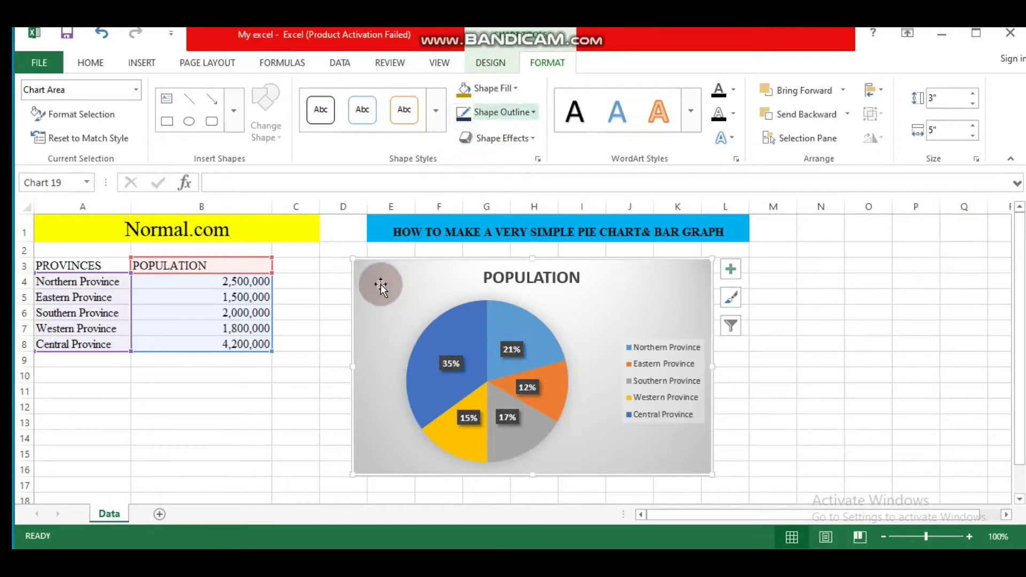
left_click(510, 88)
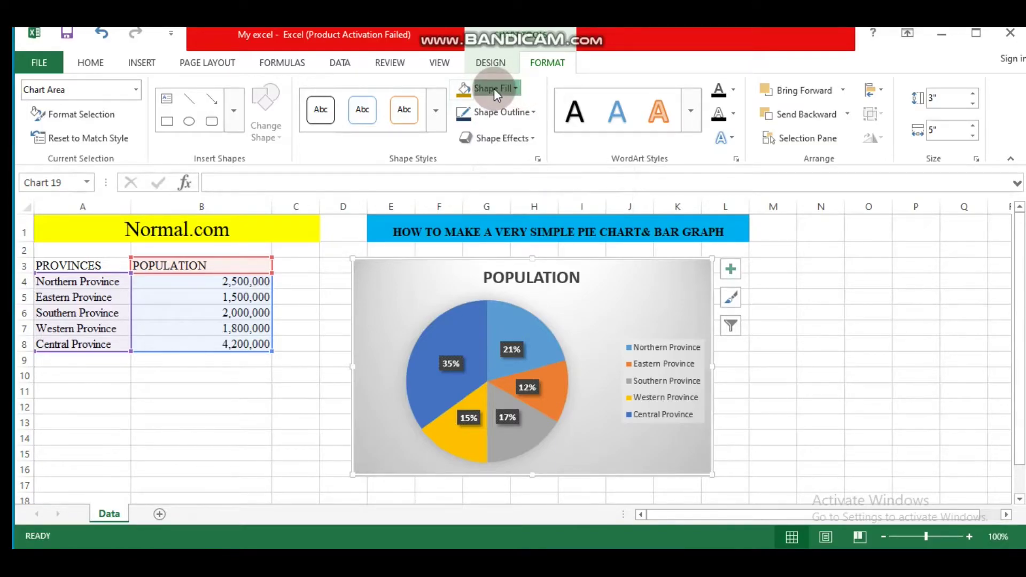
left_click(494, 88)
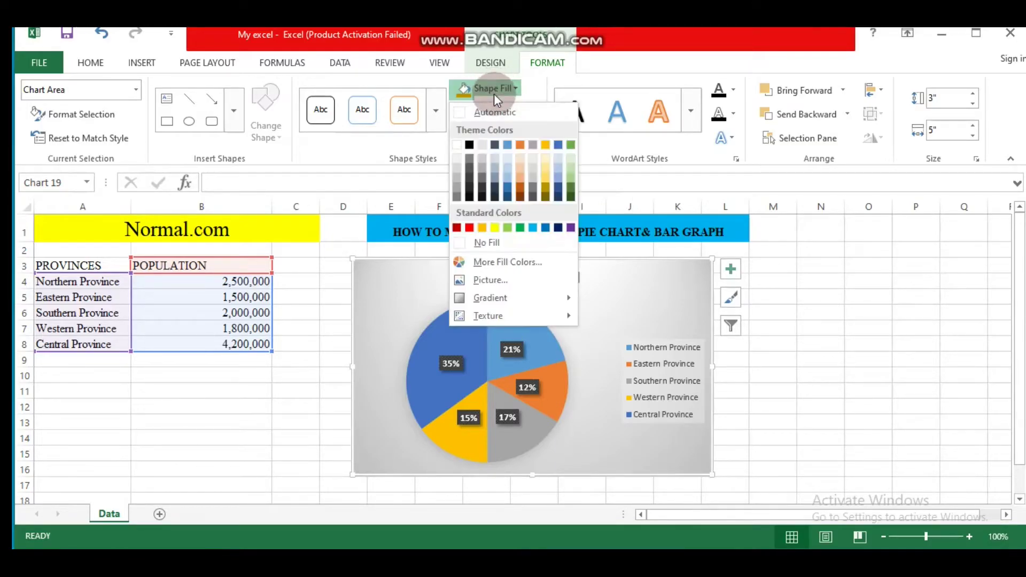
left_click(522, 228)
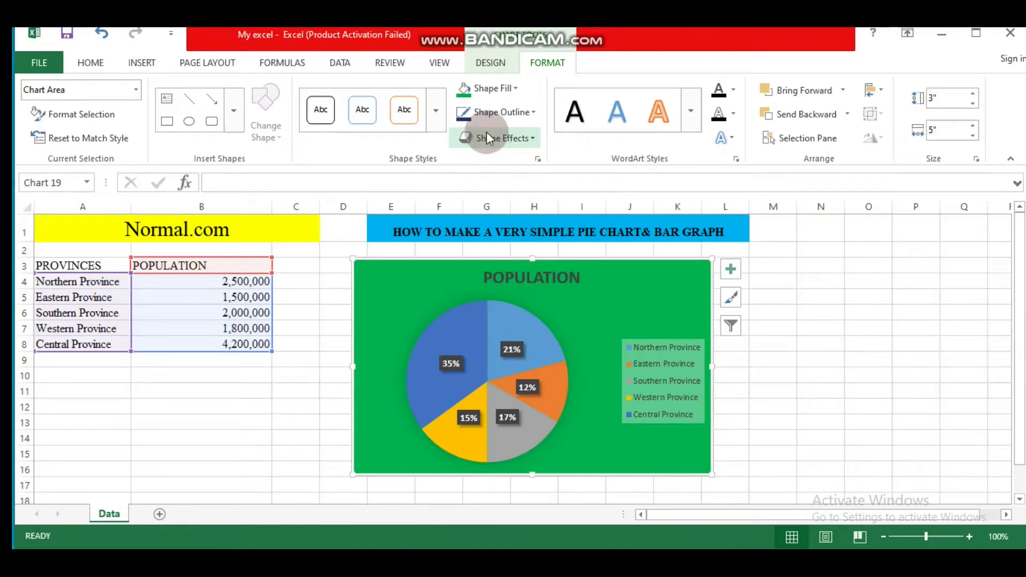
Give the pie chart a 6 pt dark navy outline.
left_click(534, 111)
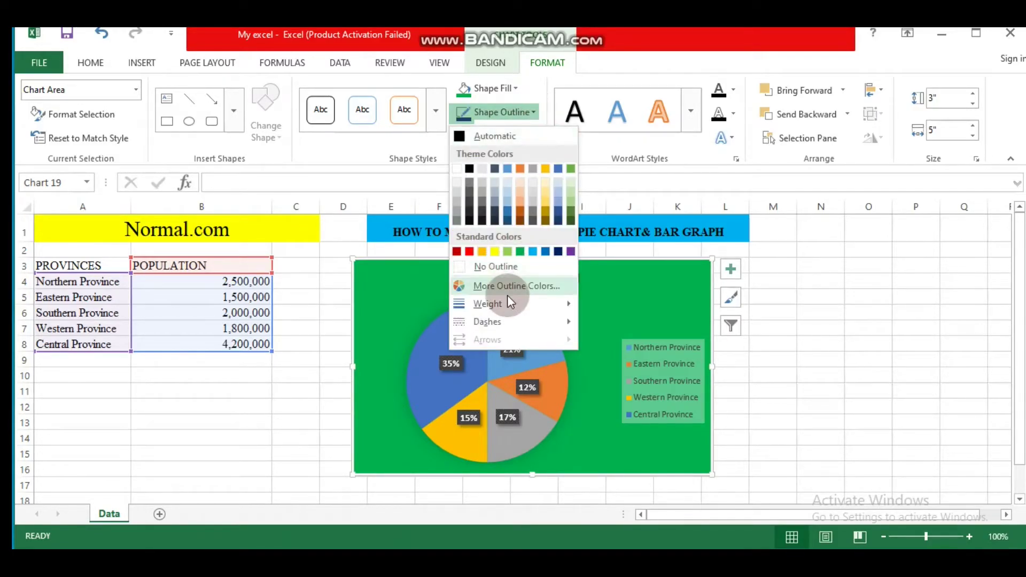
mouse_move(550, 304)
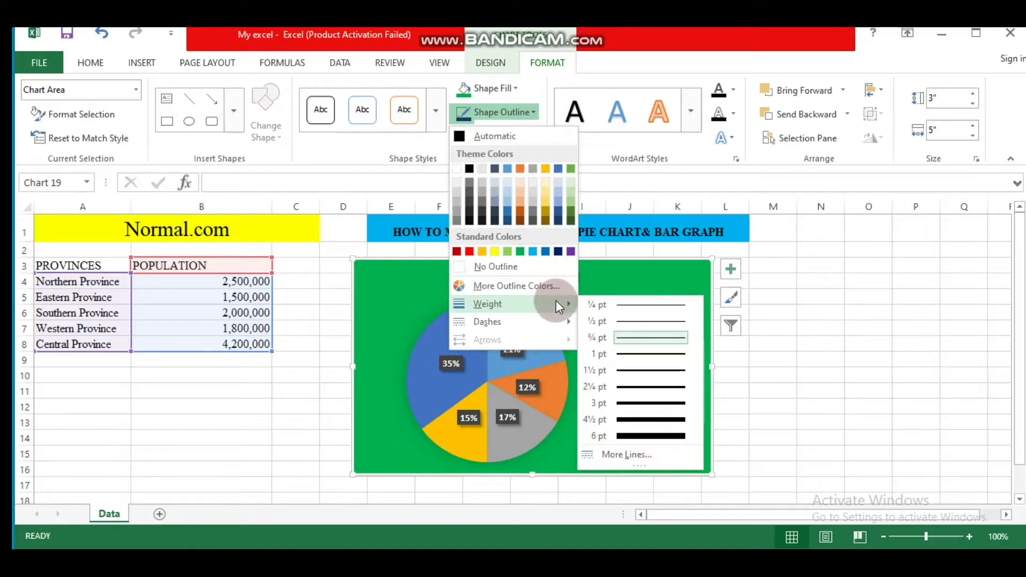
left_click(633, 436)
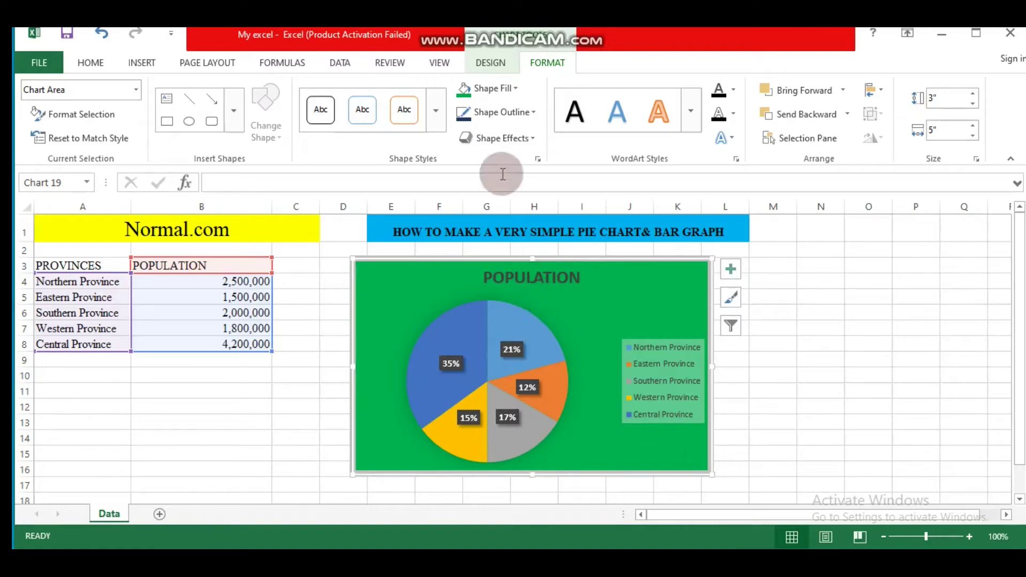
left_click(462, 117)
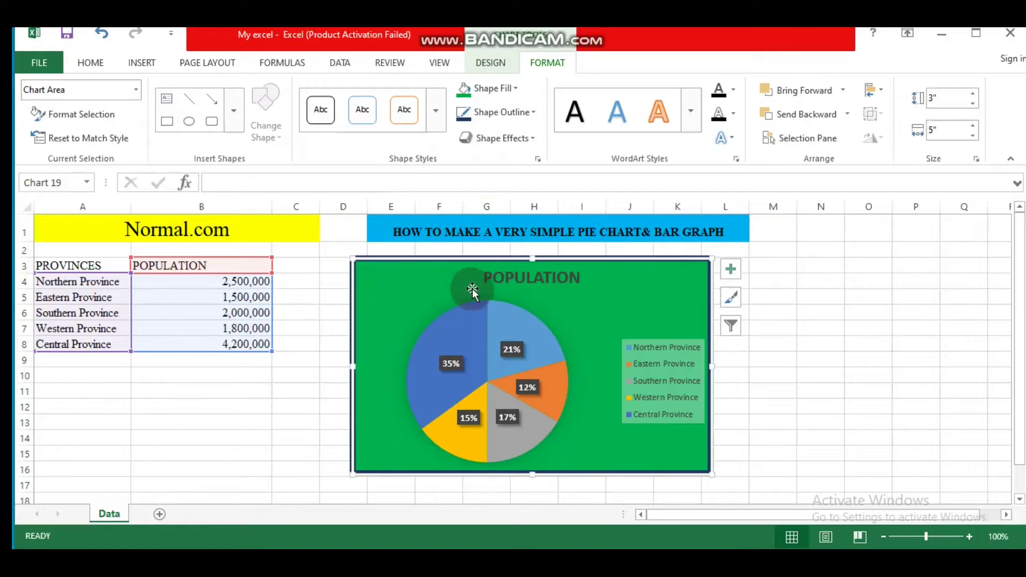
Retype the pie chart title, replacing the garbled 'ARETRERERERE' text with POPULATION.
left_click(509, 280)
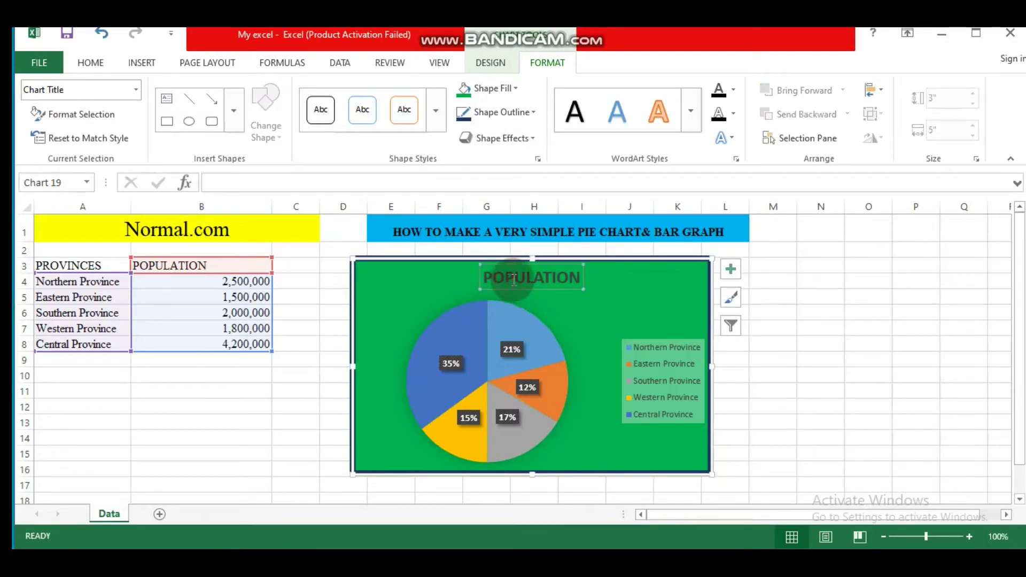
type("ARETRERERERE")
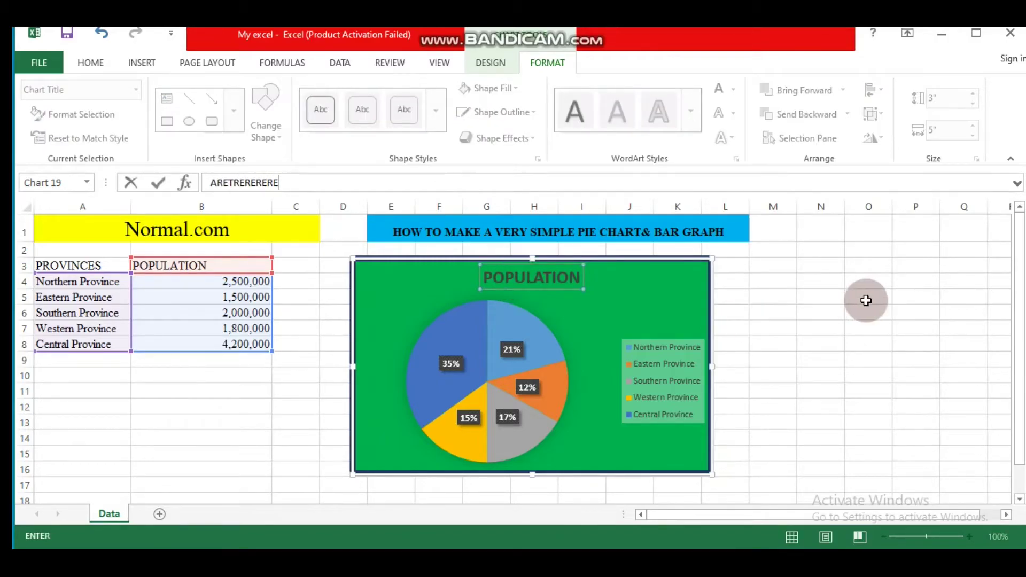
left_click(820, 296)
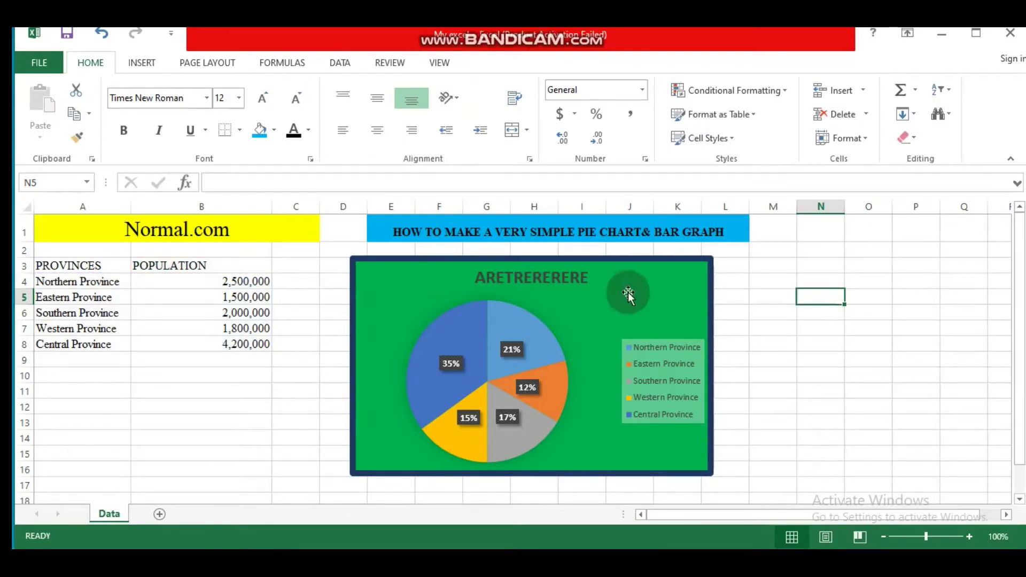
left_click(552, 280)
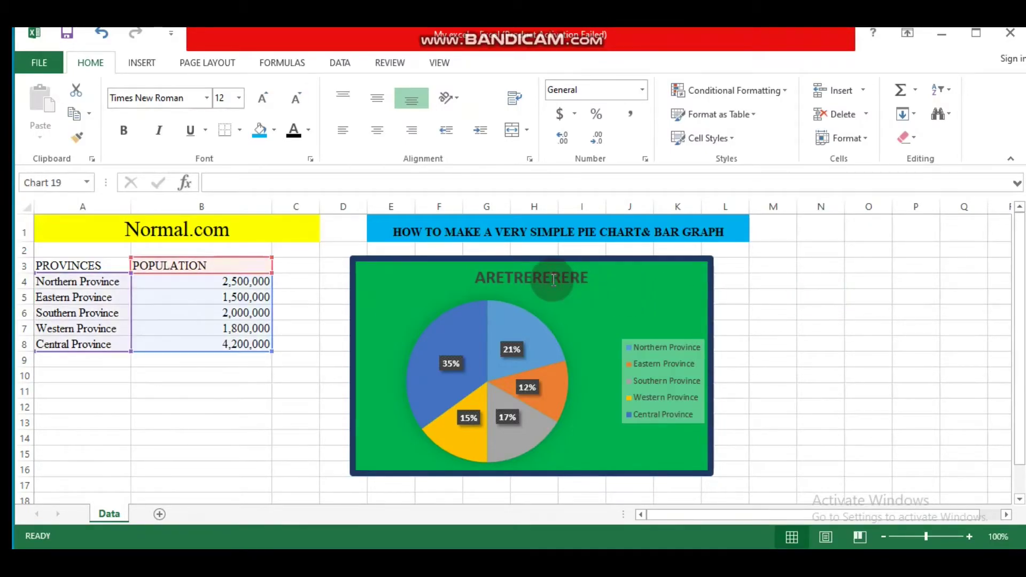
left_click(553, 280)
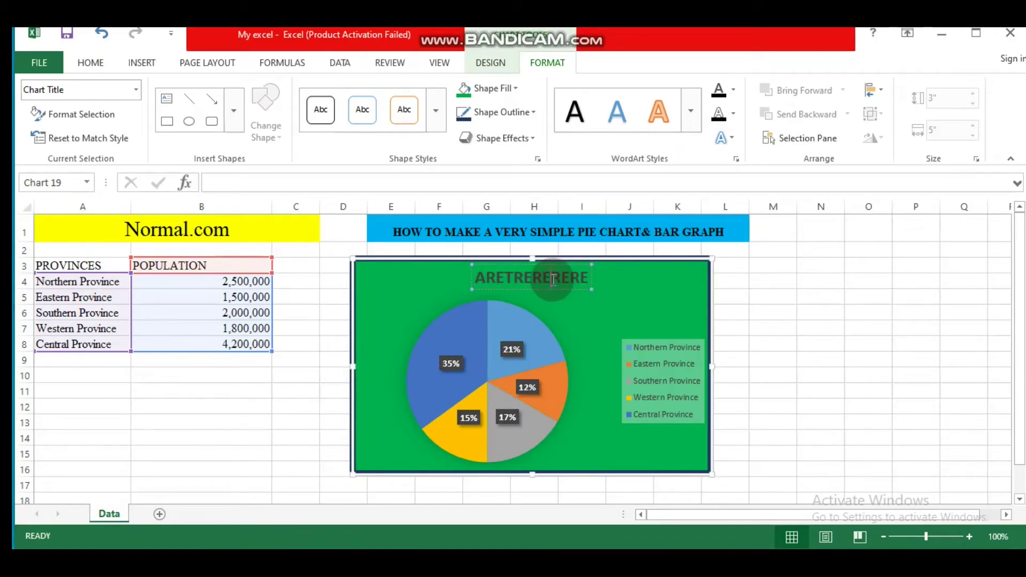
type("POPULA")
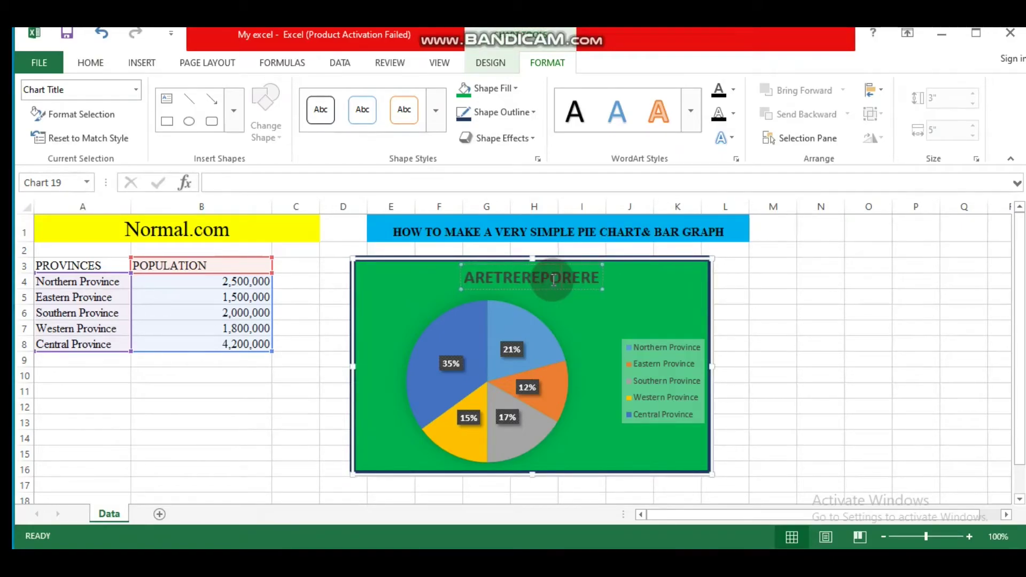
type("TION")
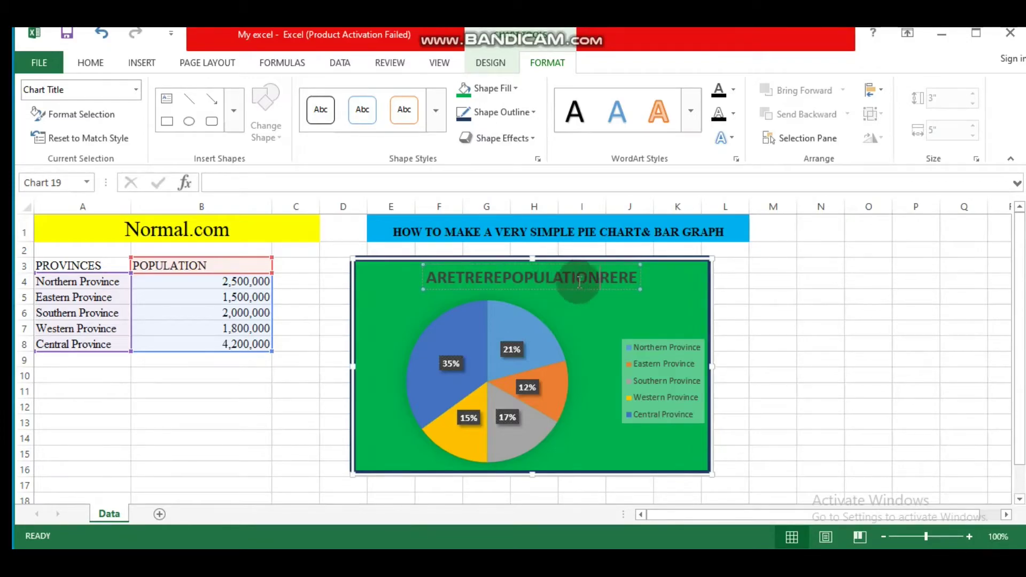
key("BackSpace")
key("BackSpace")
key("BackSpace")
key("BackSpace")
key("BackSpace")
key("BackSpace")
key("BackSpace")
key("BackSpace")
key("BackSpace")
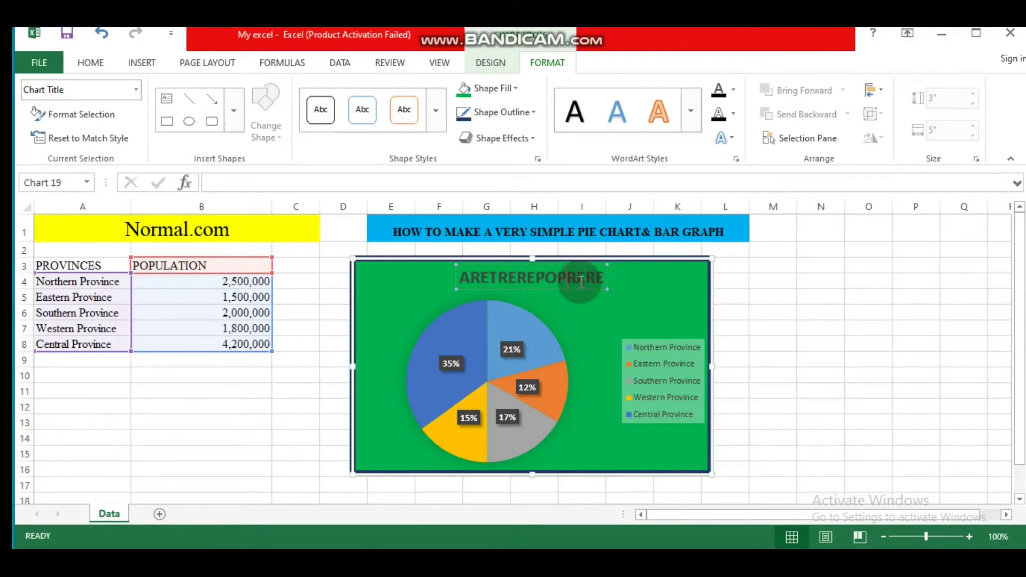
left_click(786, 274)
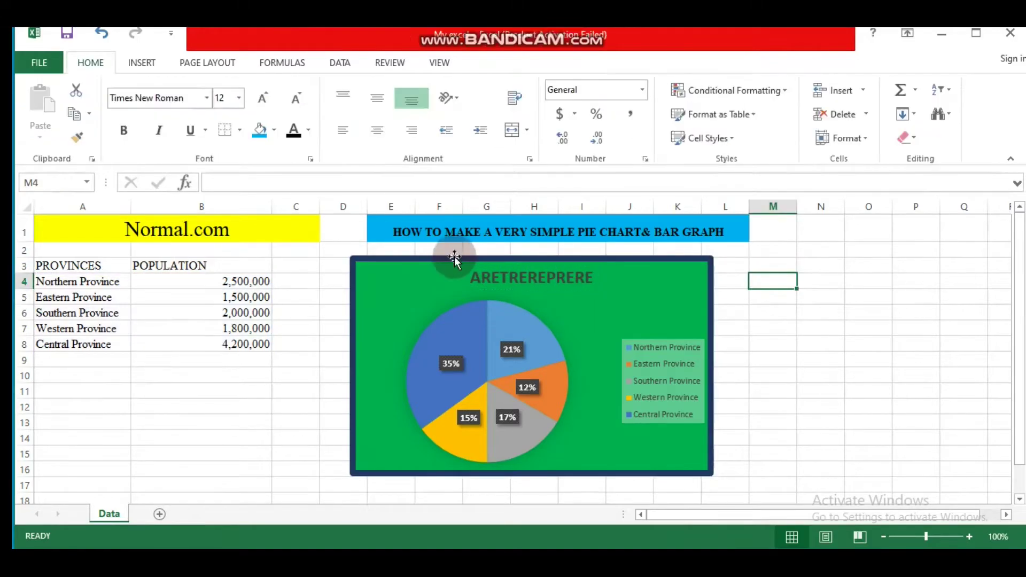
left_click(519, 280)
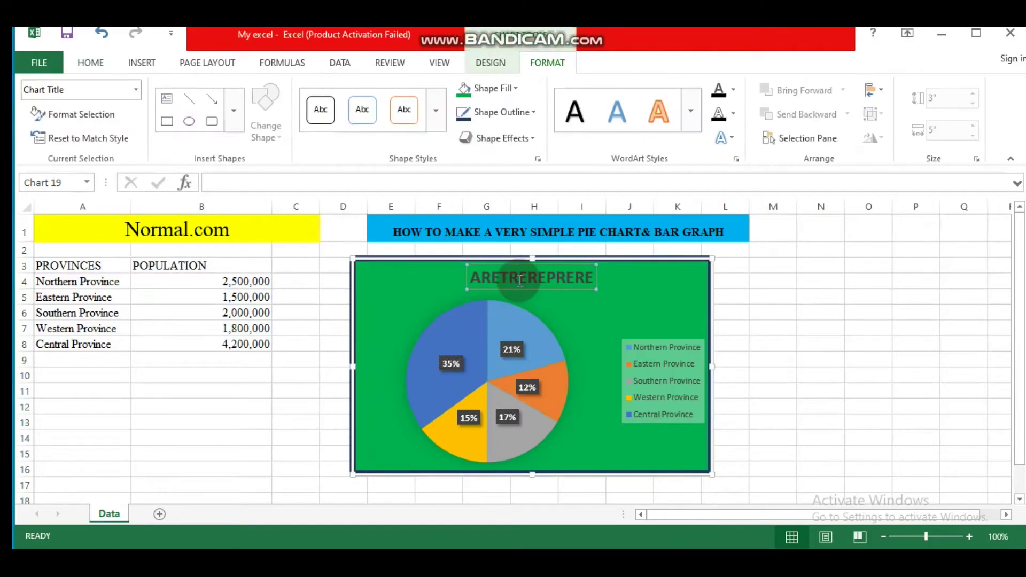
type("POP")
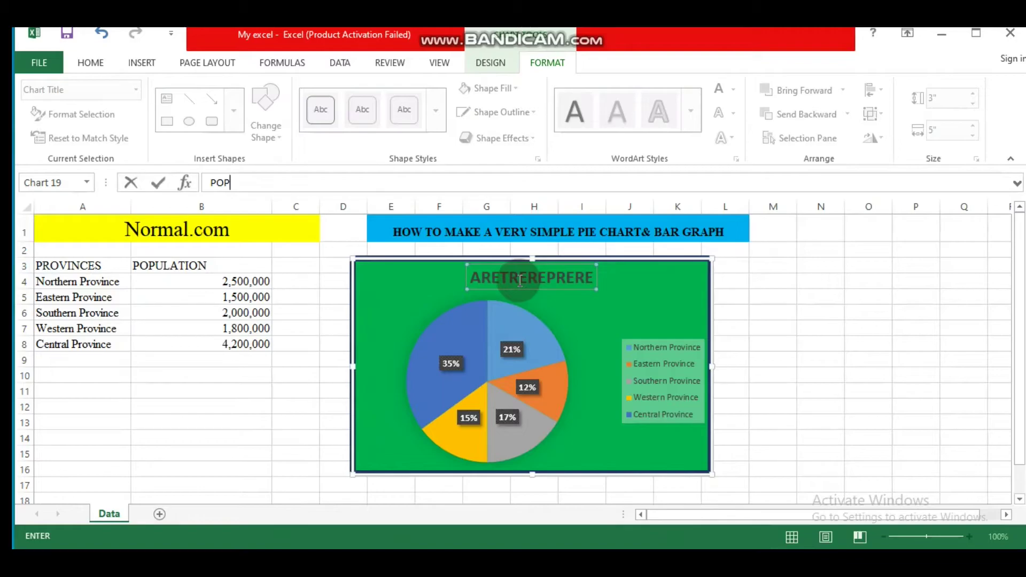
type("ULATION")
Commit the POPULATION title, reselect A3:B8 and bring up the column chart types.
left_click(805, 319)
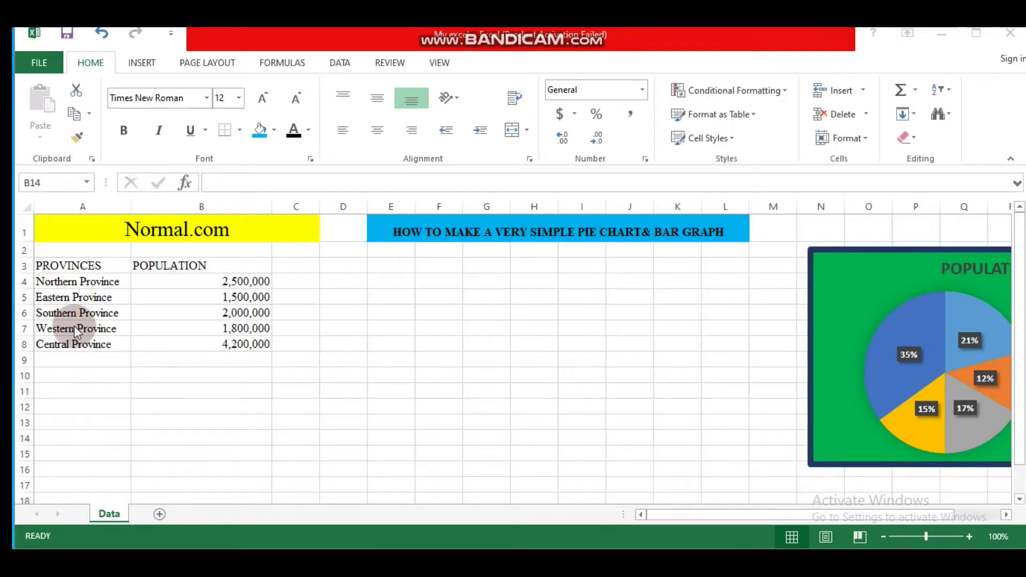
left_click(64, 264)
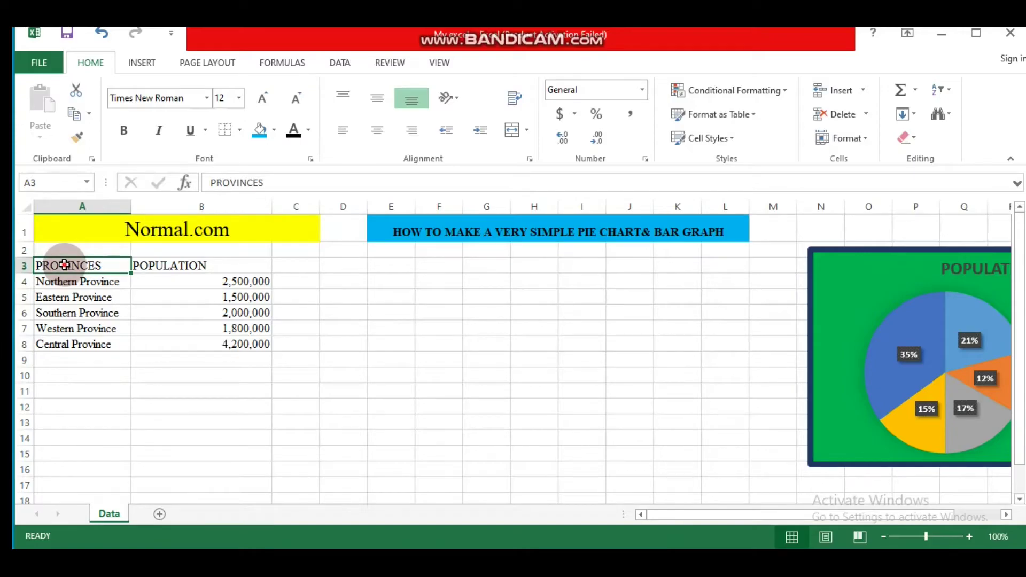
left_click_drag(64, 265, 195, 343)
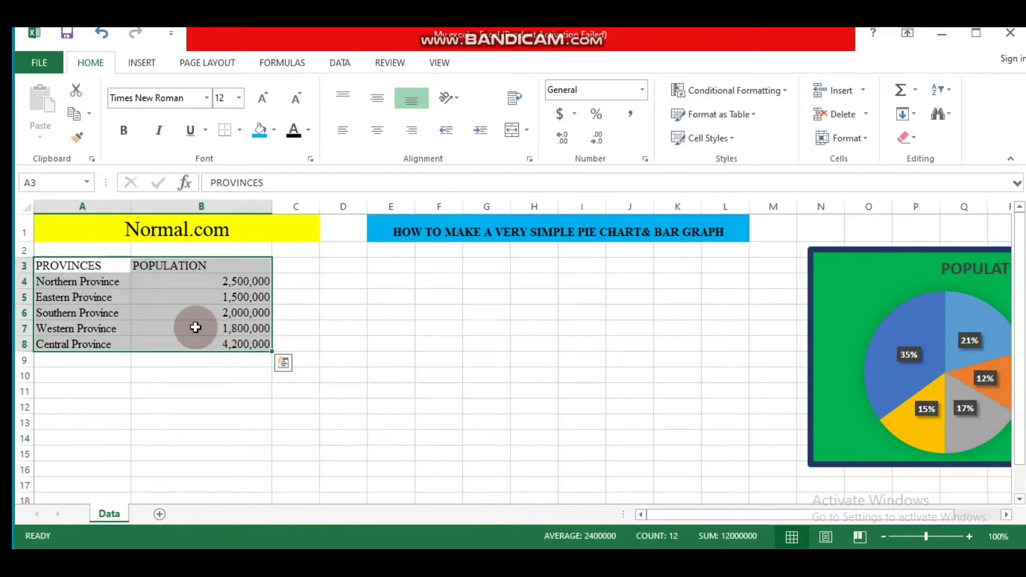
left_click(140, 63)
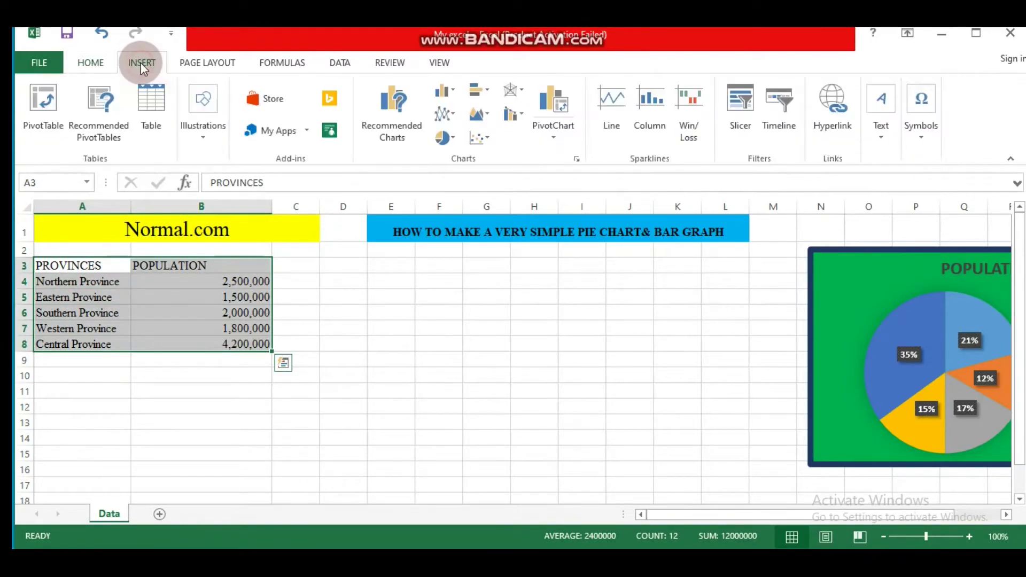
left_click(449, 89)
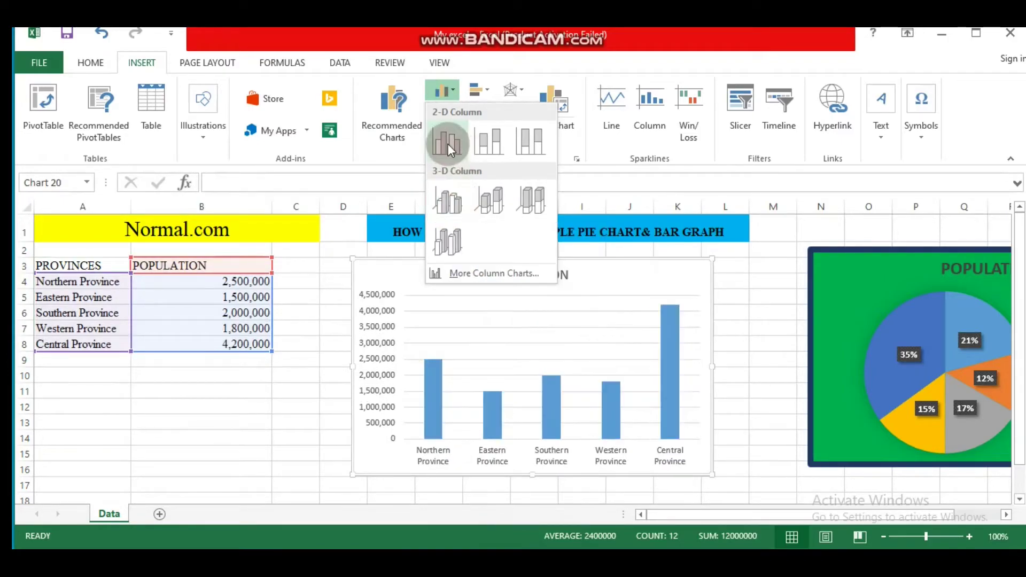
Insert a 2-D clustered column chart of the five province populations.
left_click(448, 143)
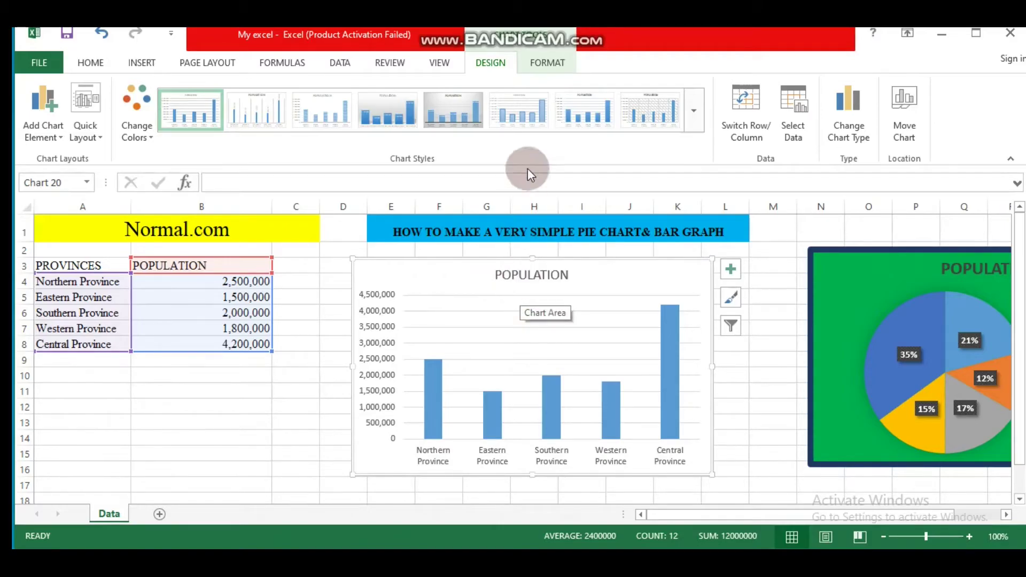
Fill the column chart with Gold, Accent 4, Darker 25%.
left_click(540, 62)
left_click(471, 95)
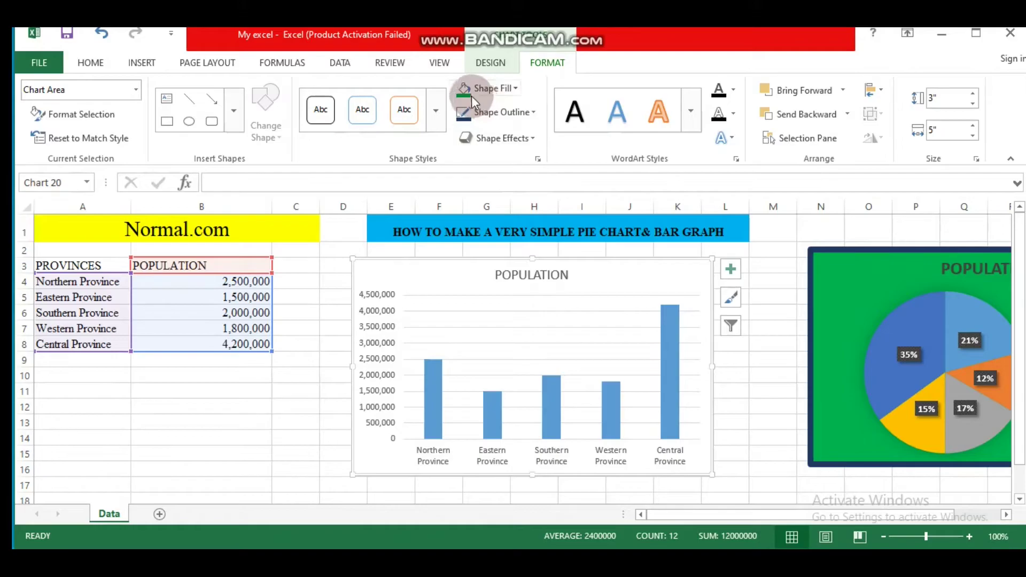
left_click(512, 88)
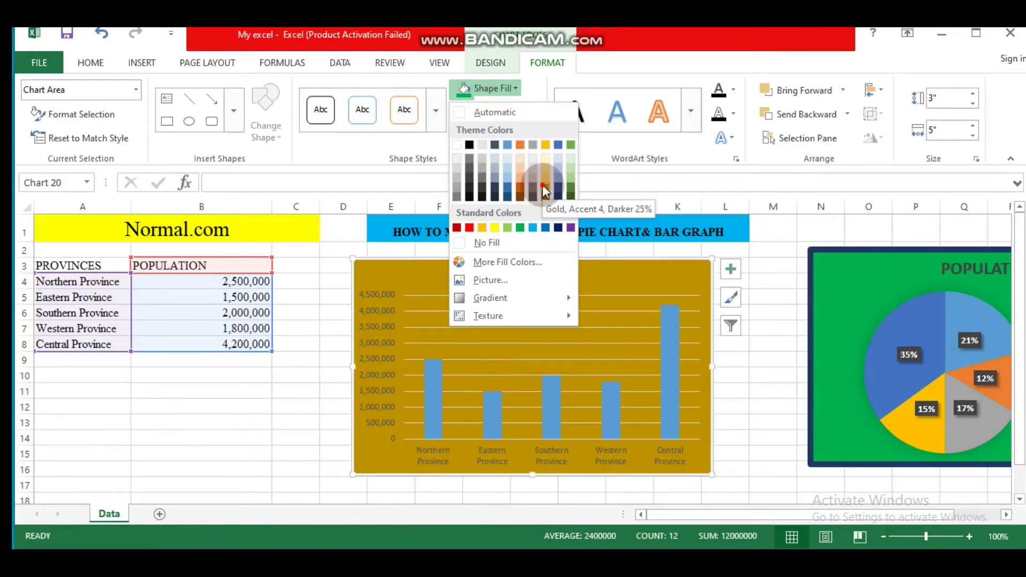
left_click(543, 185)
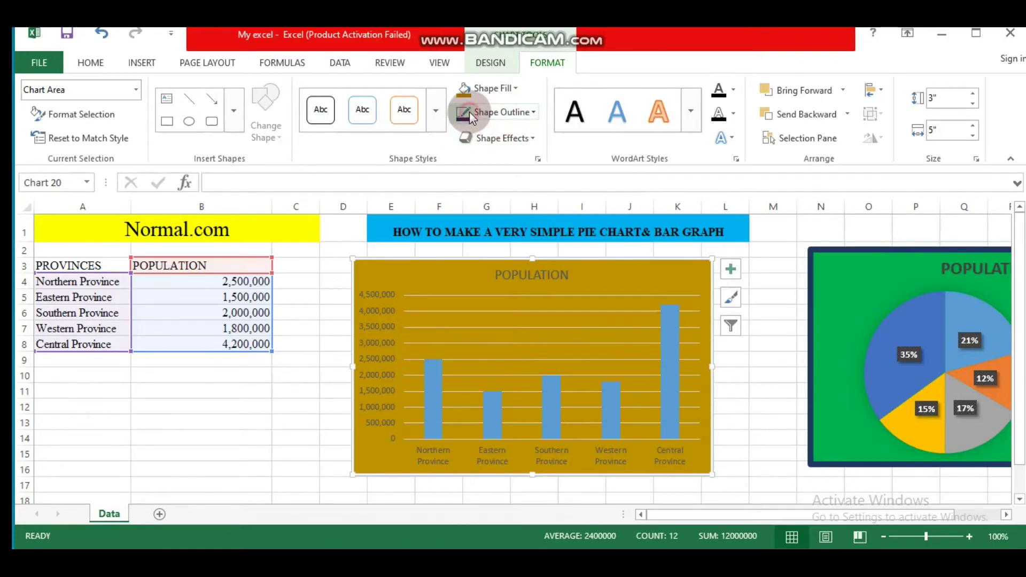
Give the column chart a 6 pt thick outline, then deselect it.
left_click(531, 111)
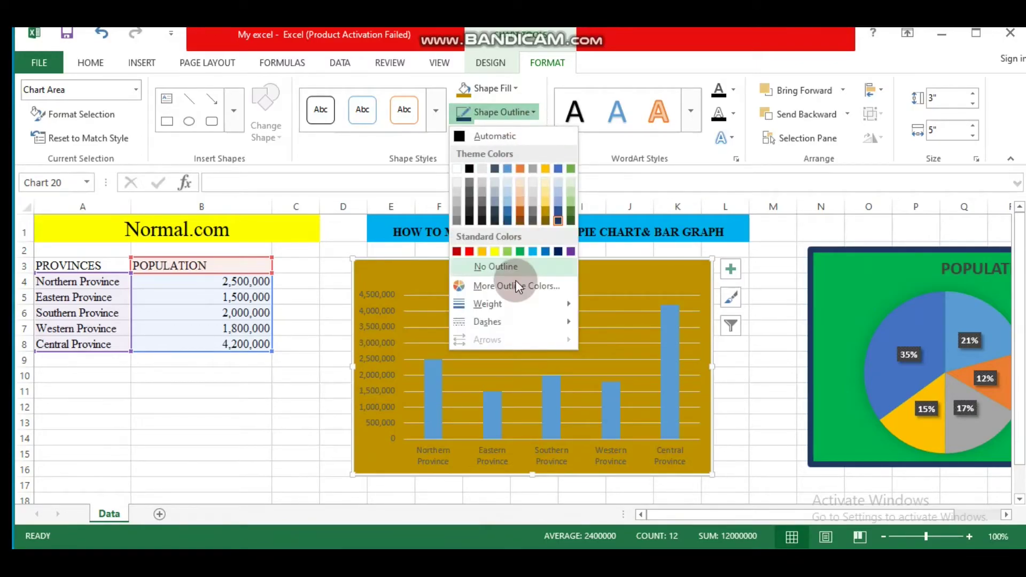
mouse_move(537, 303)
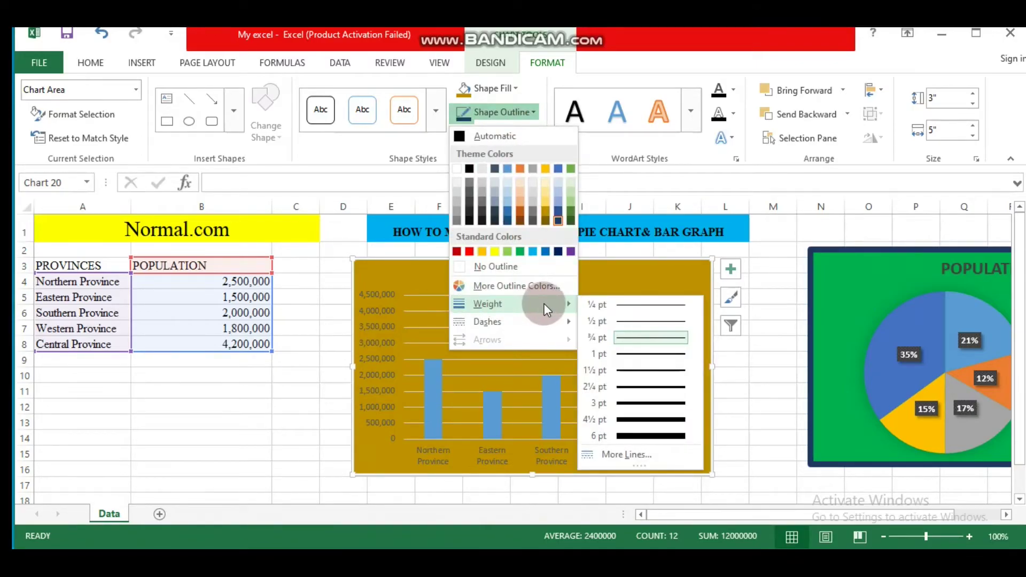
left_click(626, 436)
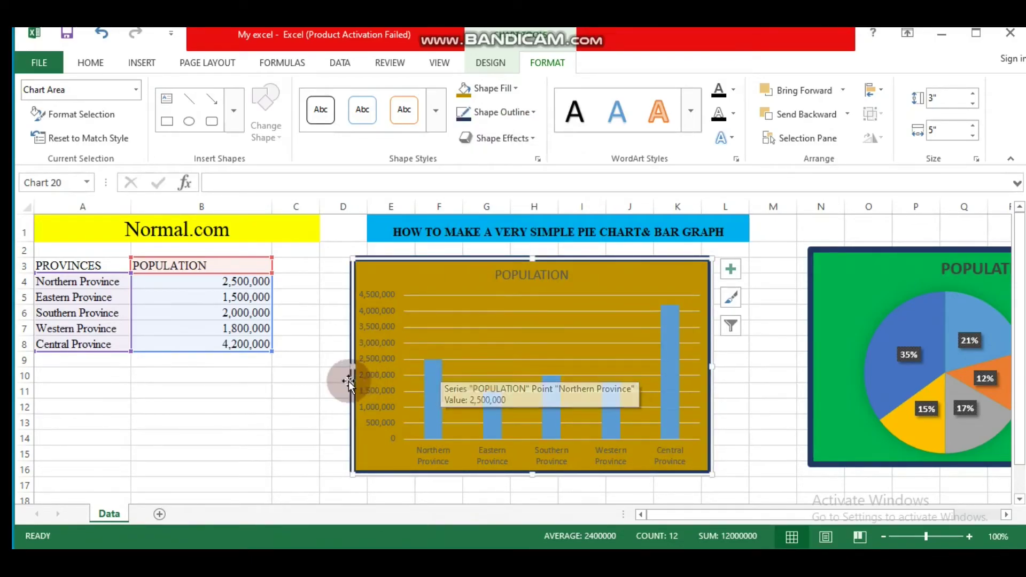
left_click(320, 386)
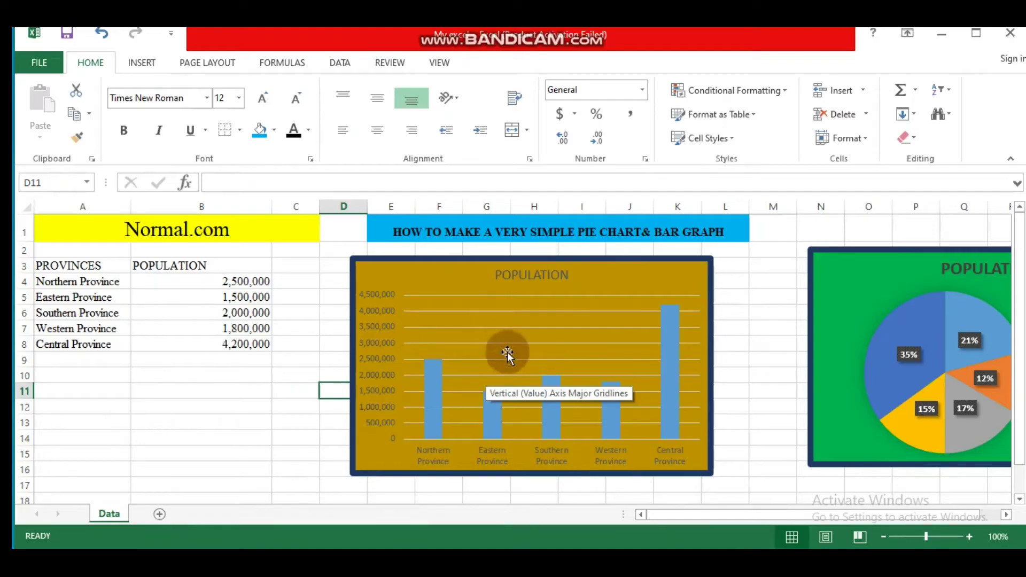
left_click(537, 279)
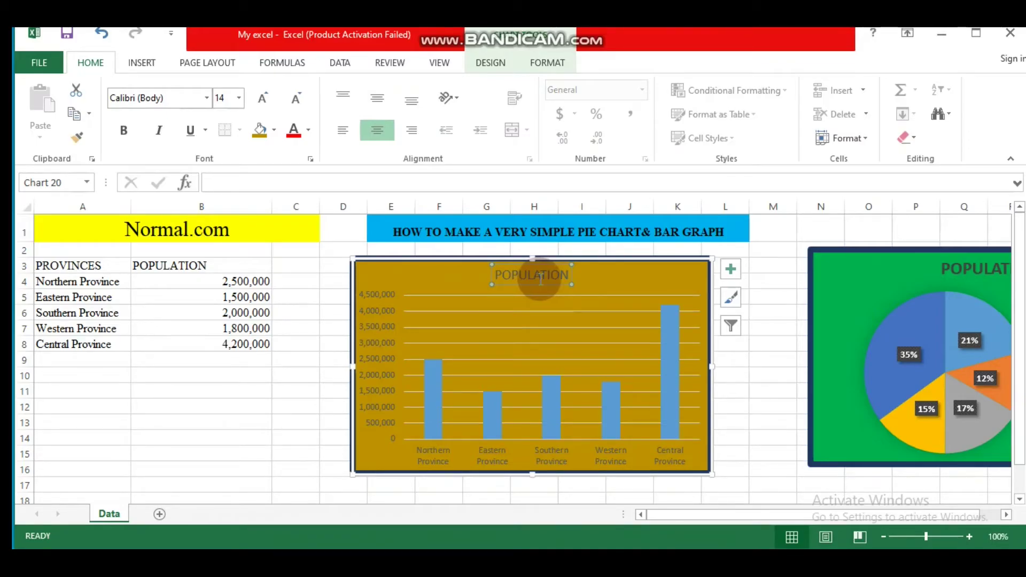
left_click(759, 367)
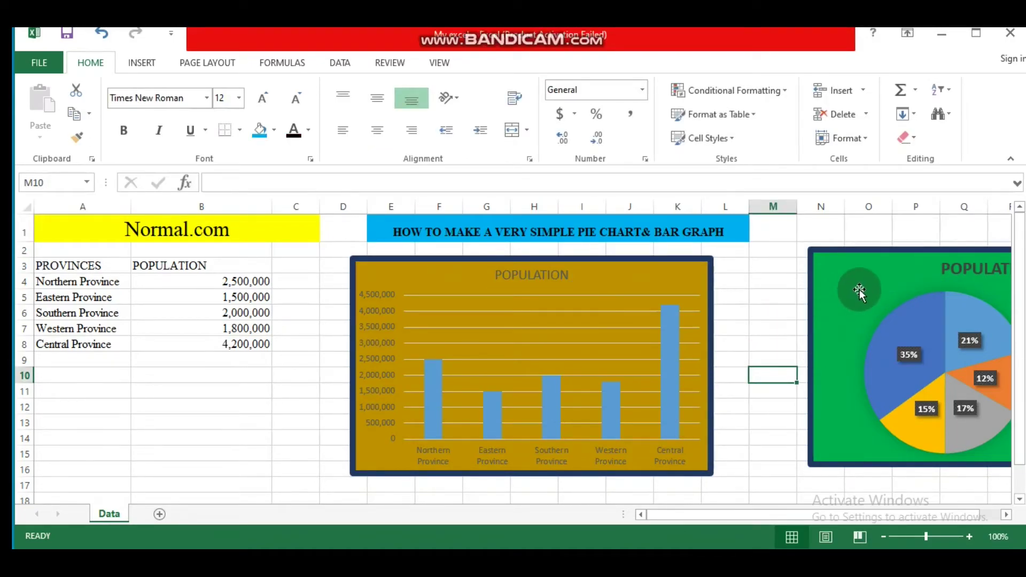
Move the column chart below the data table and the pie chart left into columns E–L.
left_click_drag(653, 278, 344, 428)
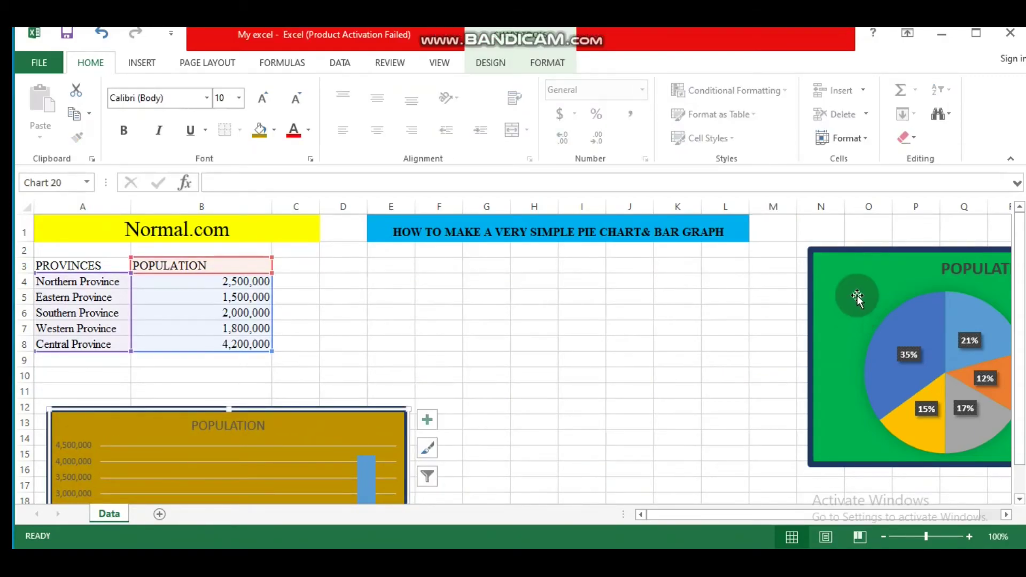
left_click_drag(857, 293, 509, 308)
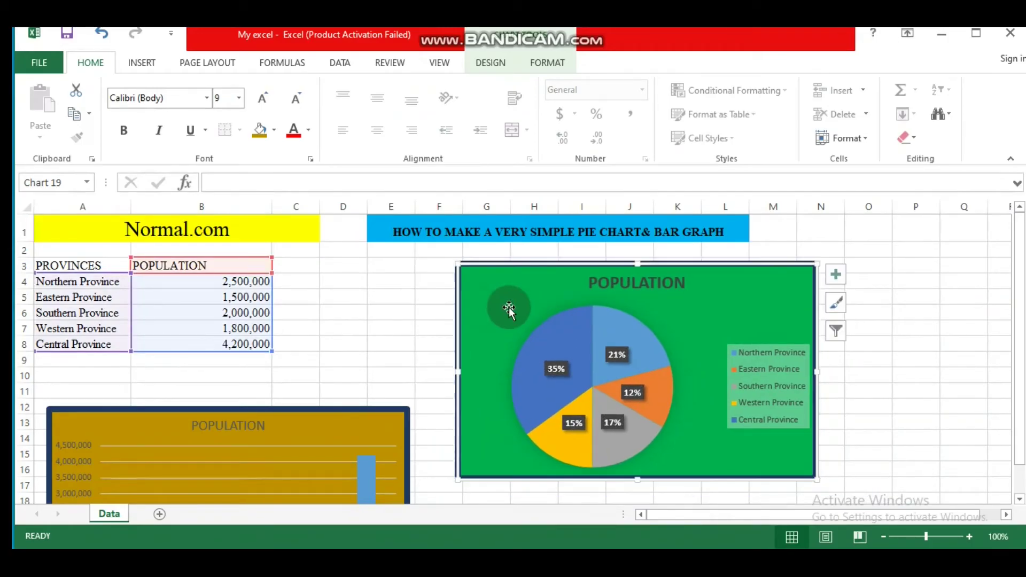
left_click(573, 365)
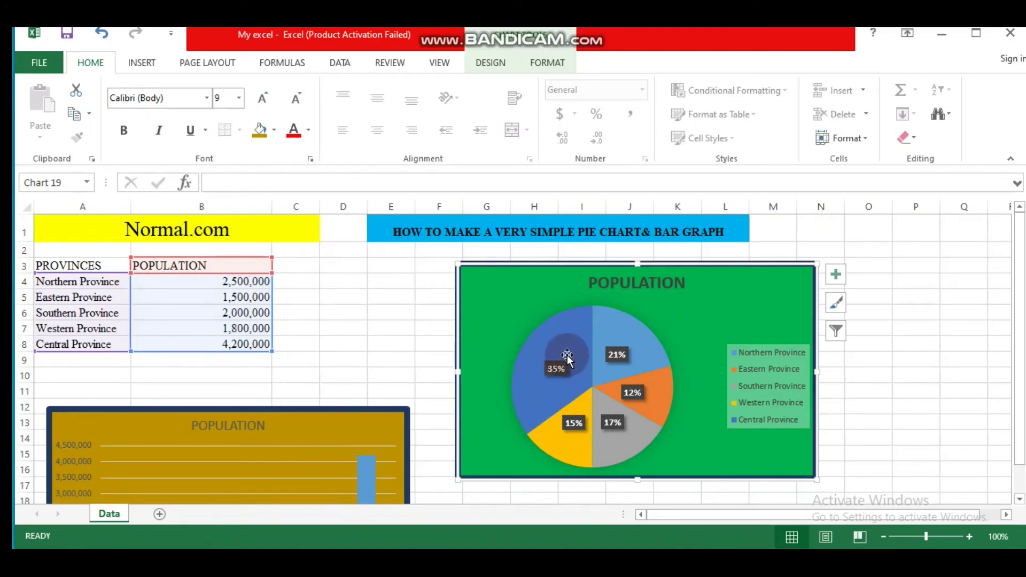
mouse_move(567, 355)
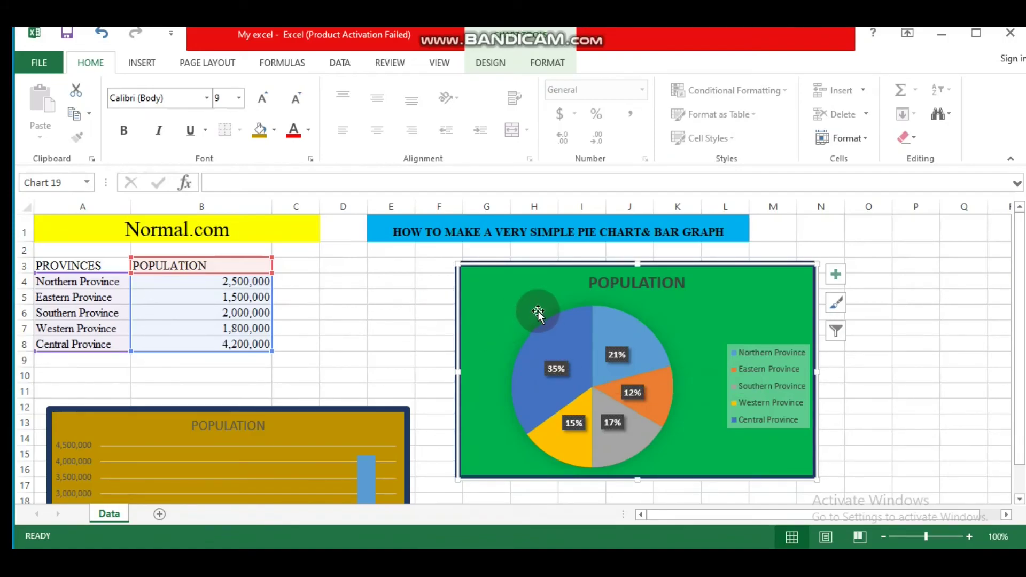
Shift the pie chart right to column L and place the gold column chart beside the table.
left_click(717, 304)
left_click_drag(717, 305, 695, 305)
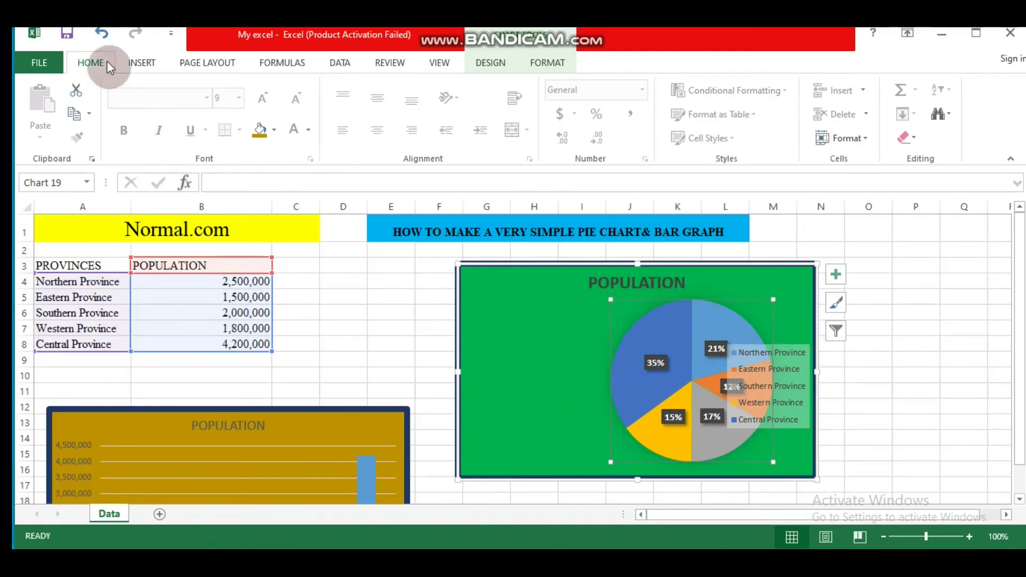
left_click(101, 33)
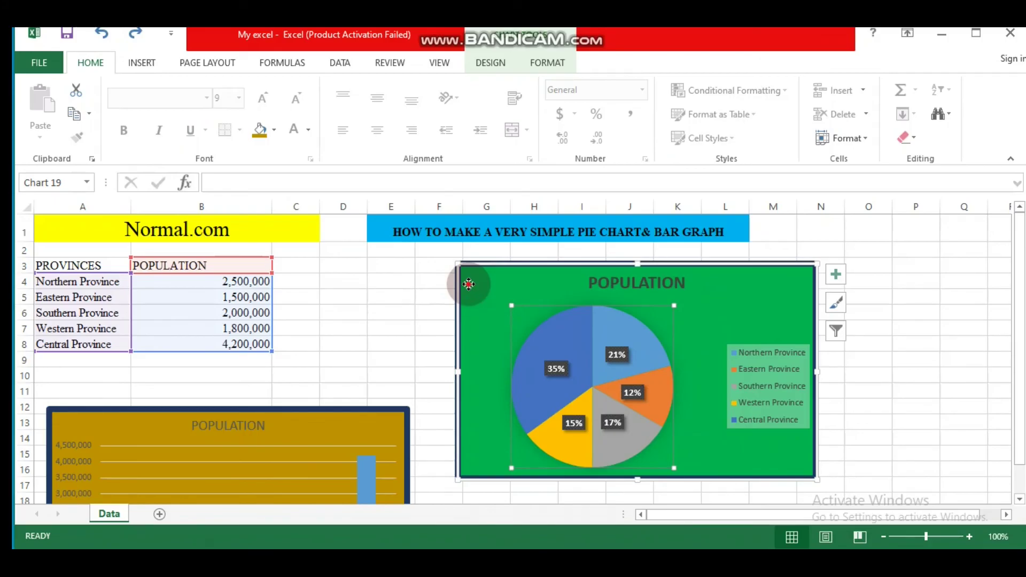
left_click_drag(469, 284, 707, 284)
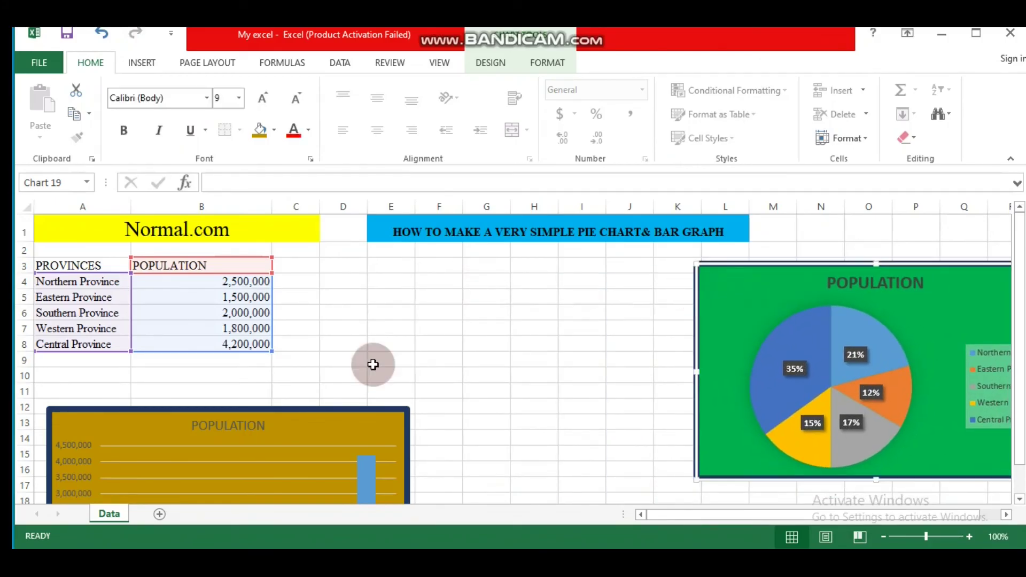
left_click_drag(320, 415, 572, 278)
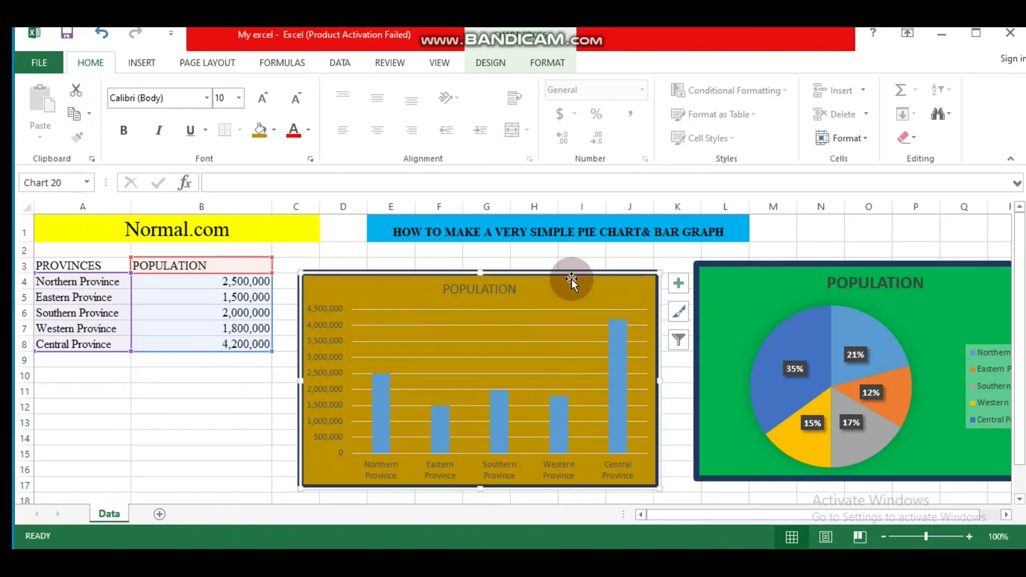